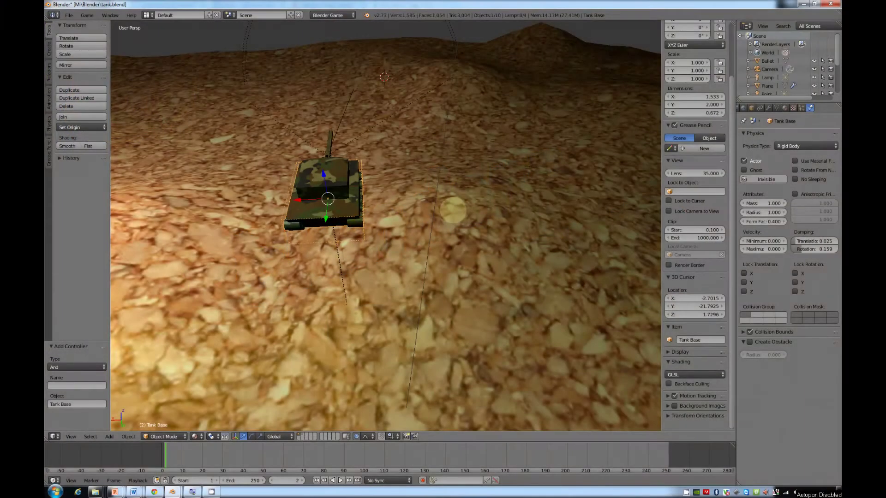
Look through the game camera and start the tank game.
middle_drag(449, 187, 368, 175)
key(KP_0)
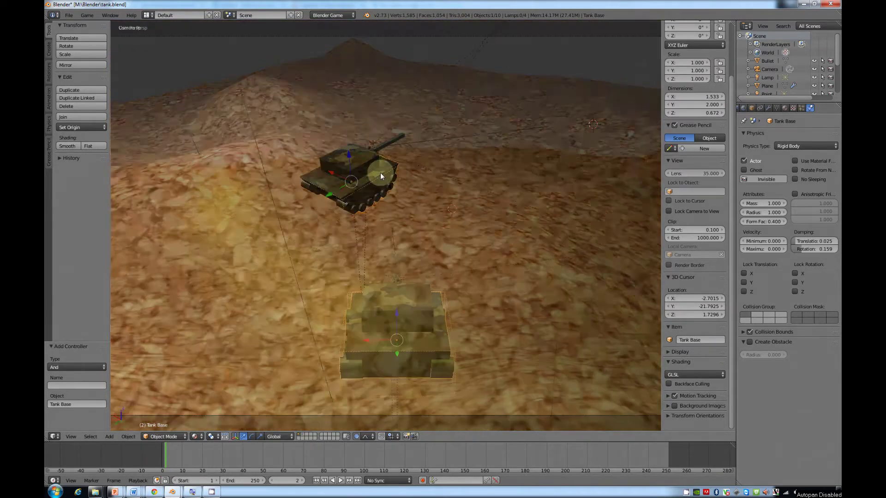
key(w)
key(Escape)
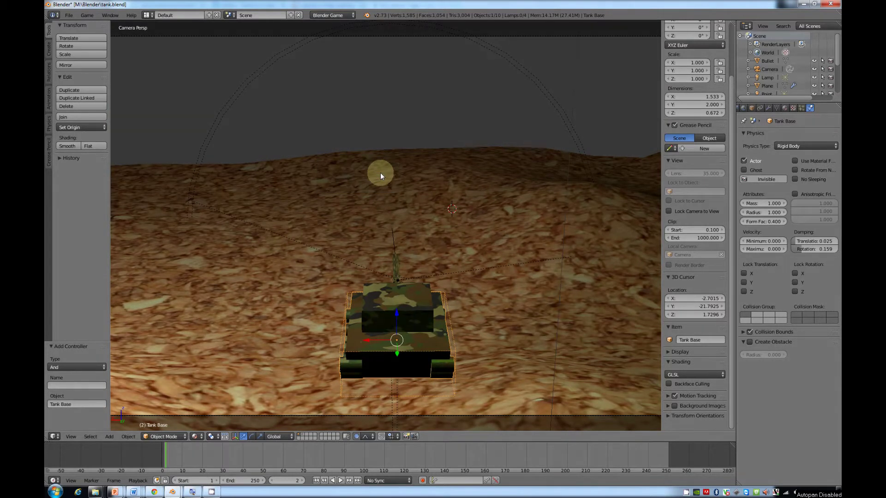
key(p)
Drive the tank, line up two targets and shoot each one.
key(Up)
key(Left)
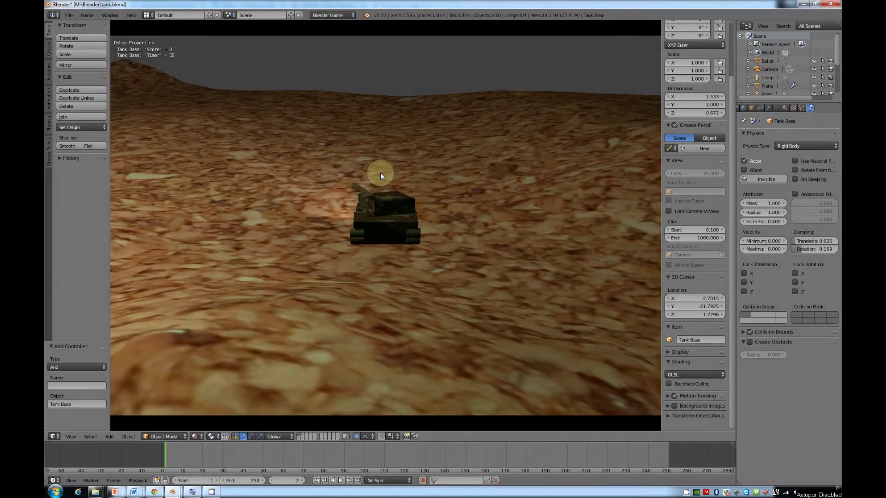
key(Left)
key(Right)
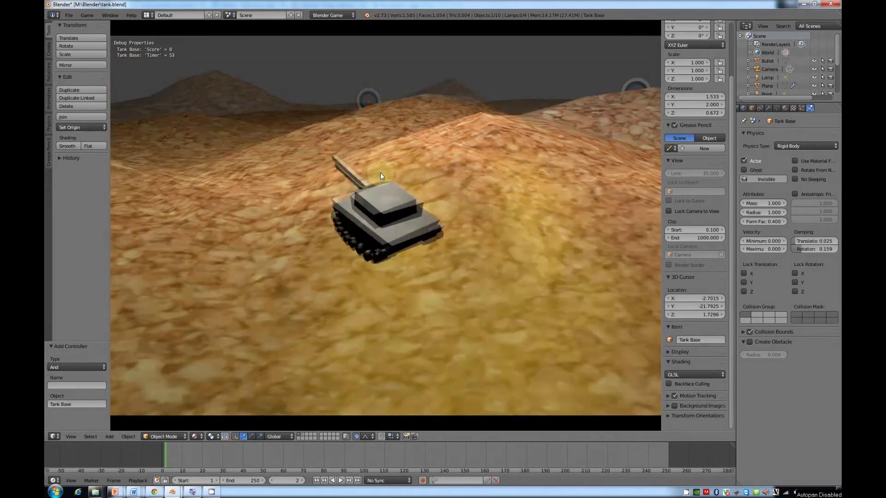
key(Right)
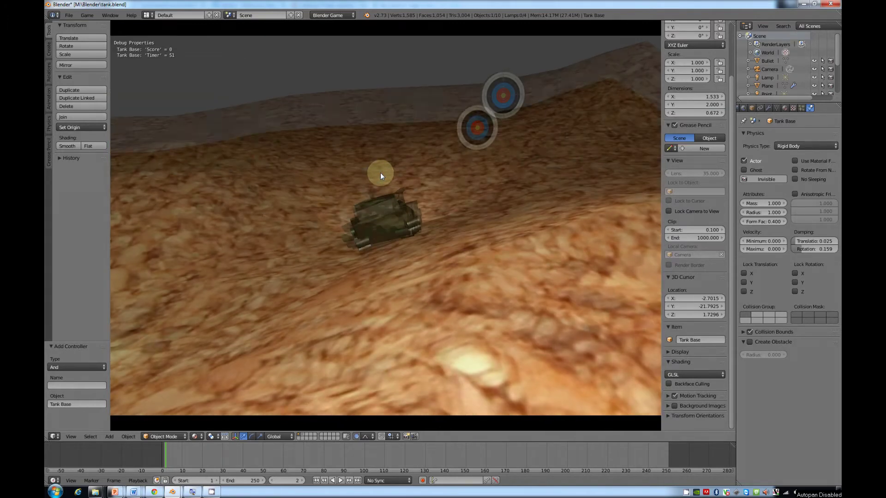
key(Left)
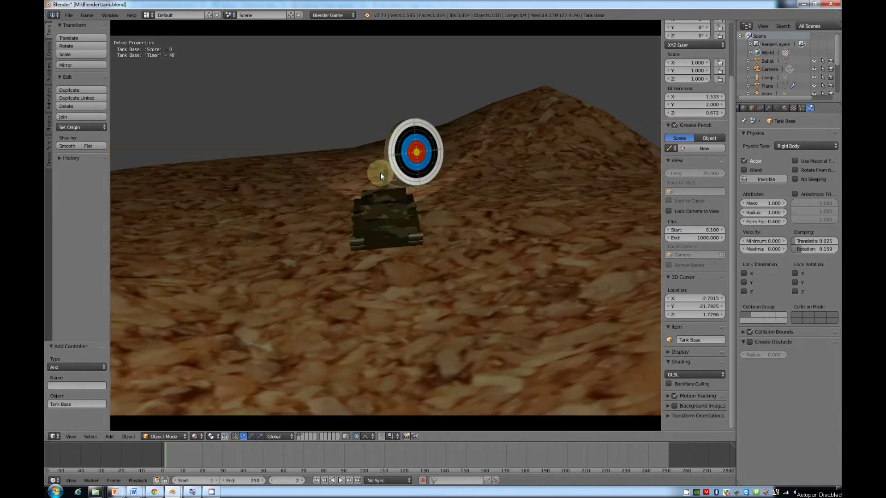
key(space)
key(Right)
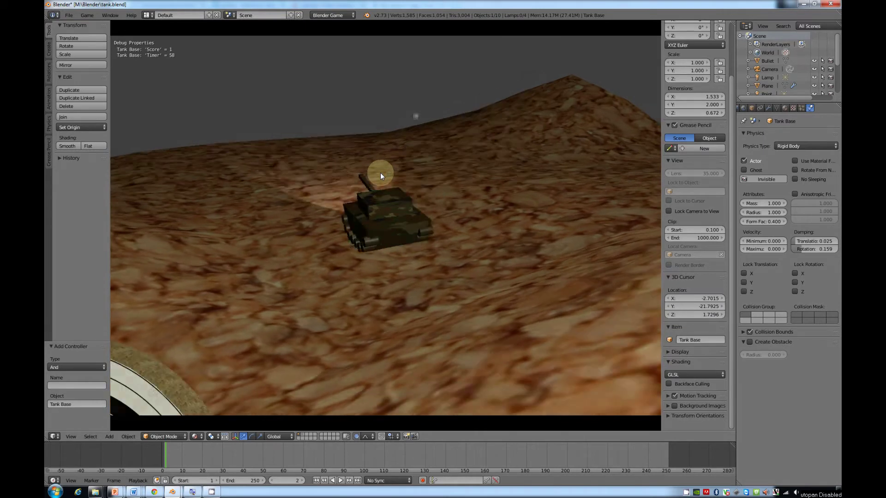
key(Left)
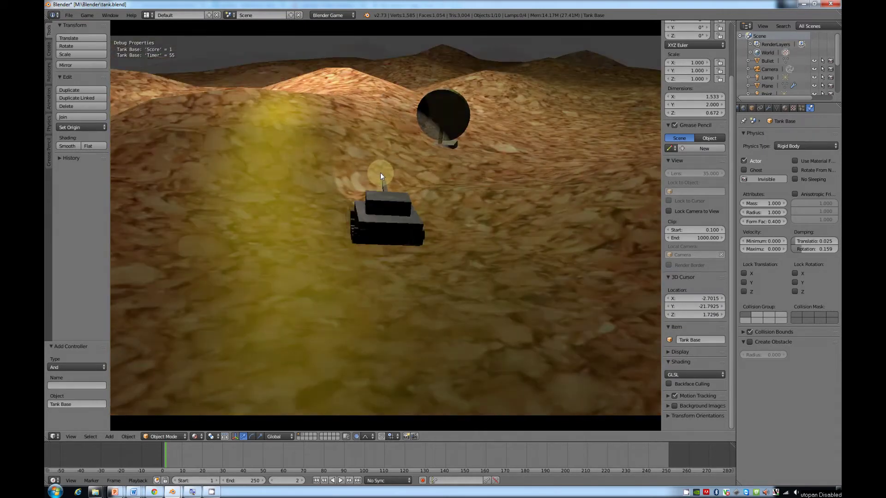
key(space)
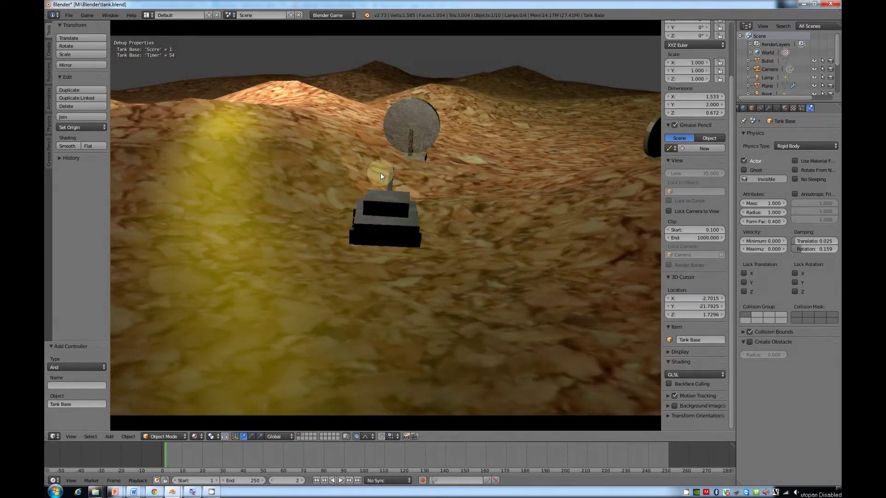
Steer across the terrain and over the ridge hunting targets, then quit the game.
key(Left)
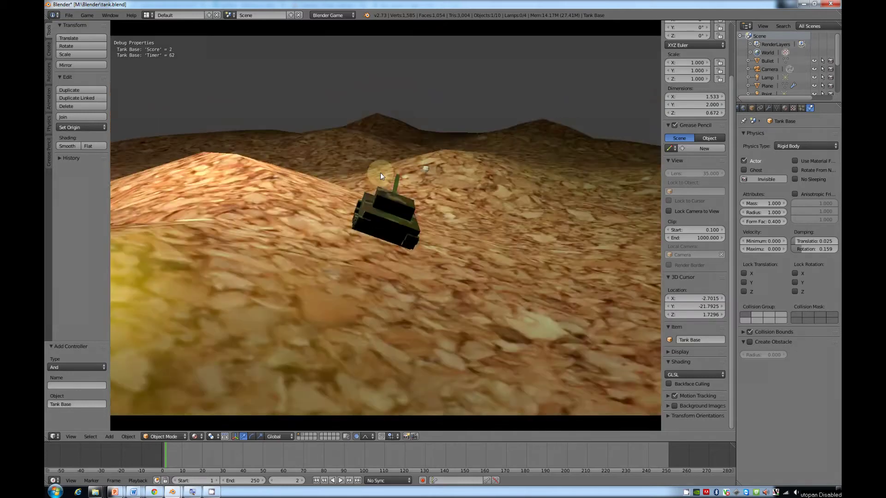
key(Right)
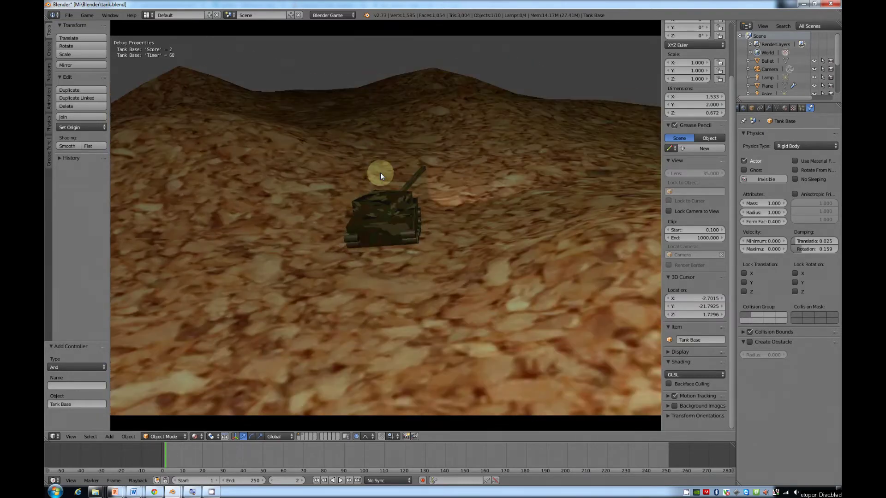
key(Left)
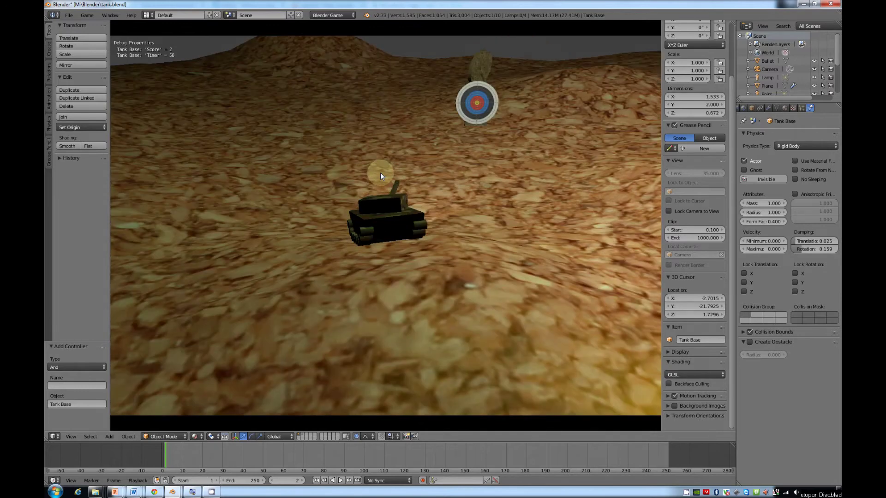
key(Right)
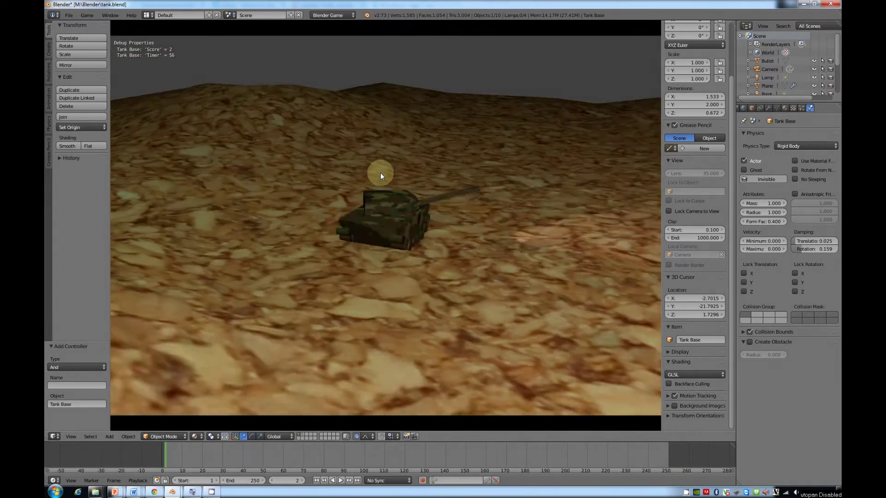
key(Left)
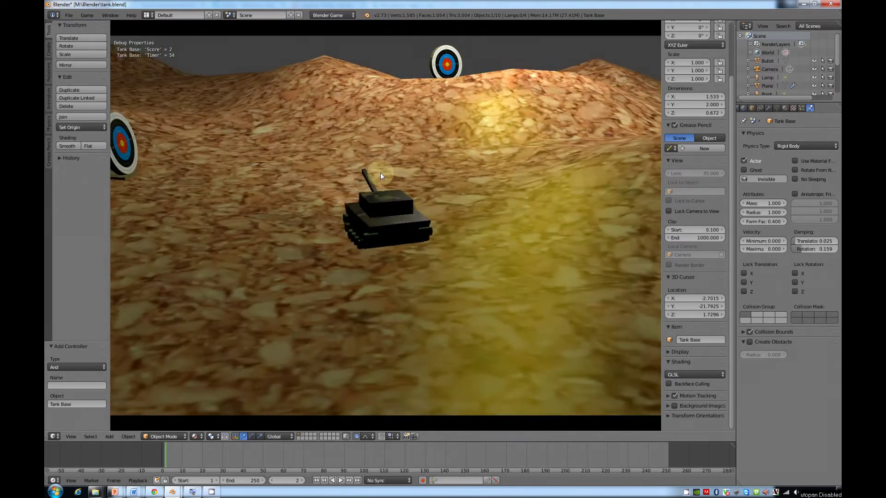
key(Left)
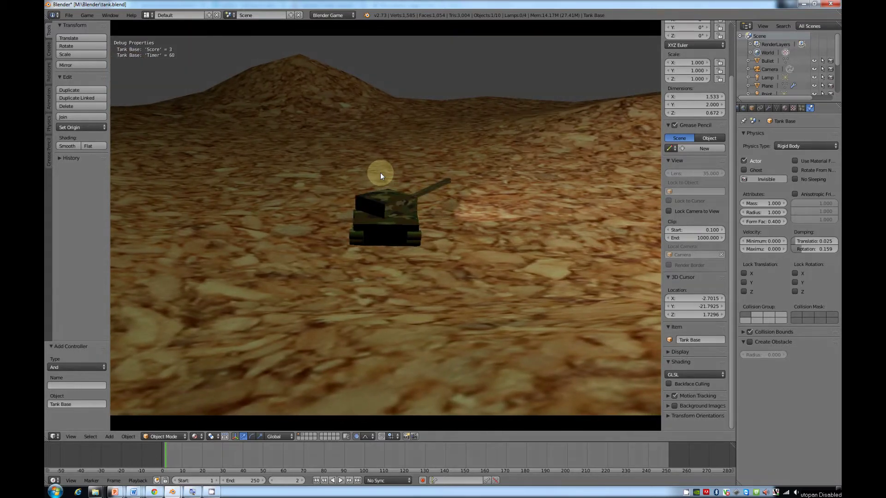
key(Left)
key(Left)
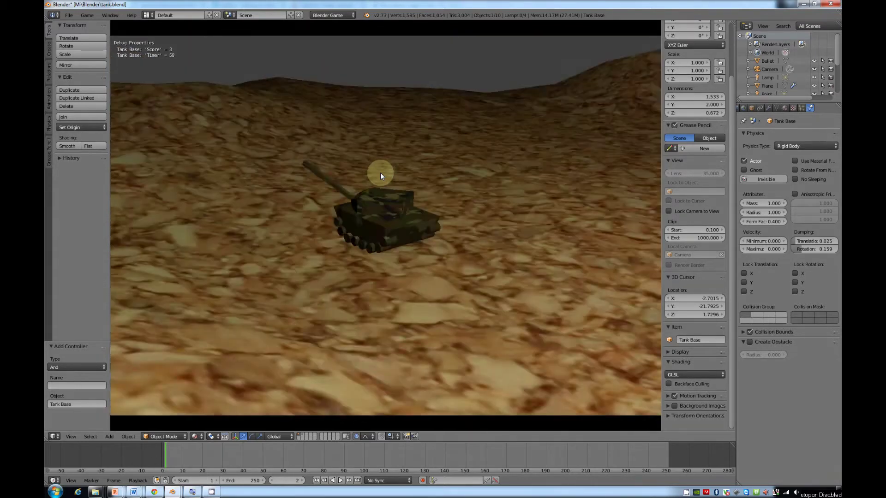
key(Left)
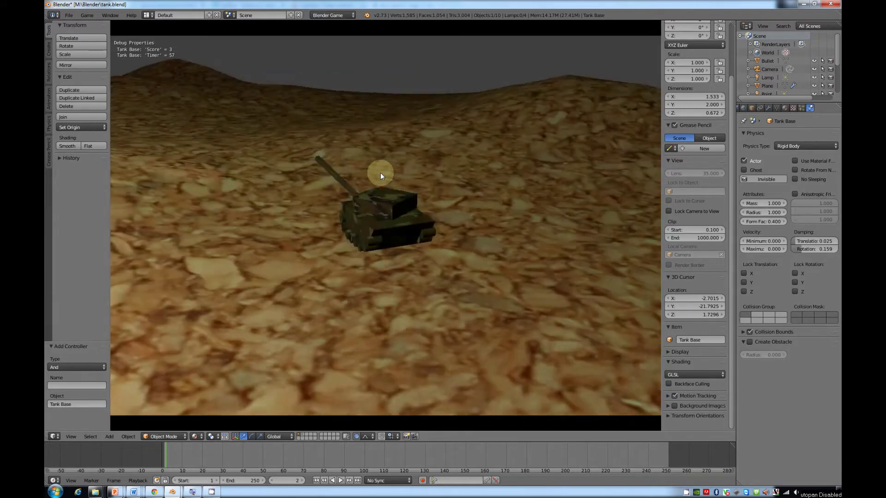
key(Left)
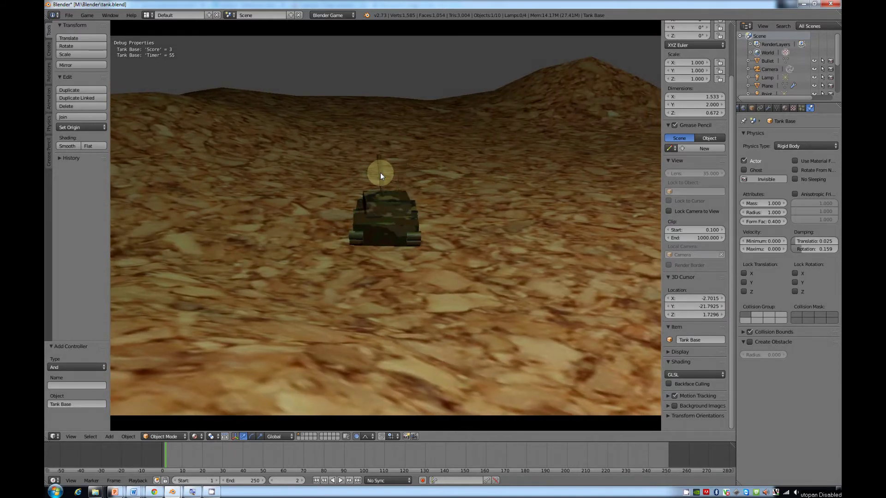
key(Left)
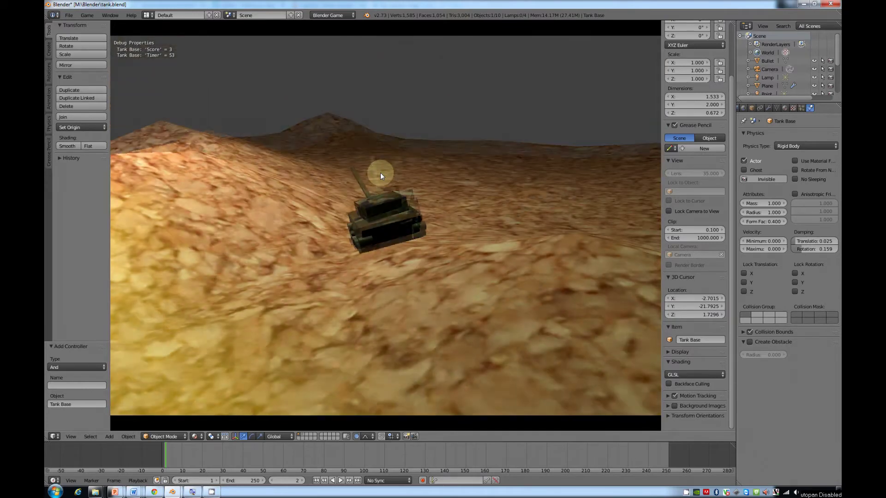
key(Left)
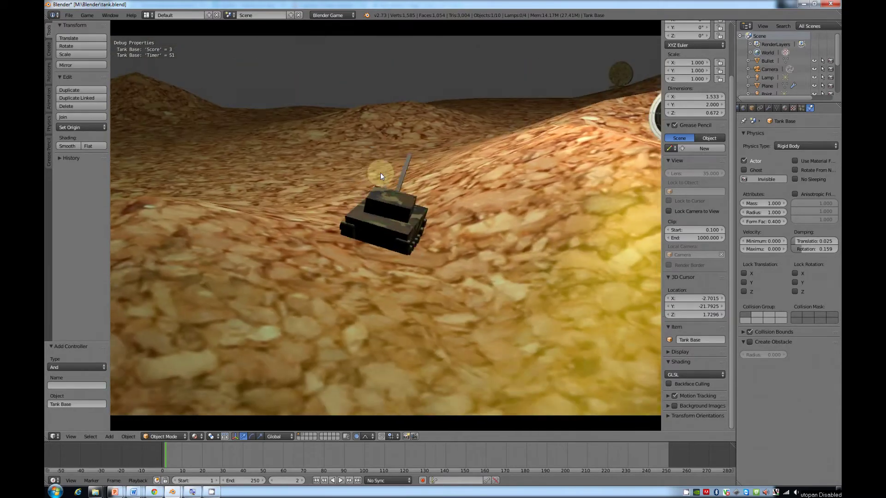
key(Left)
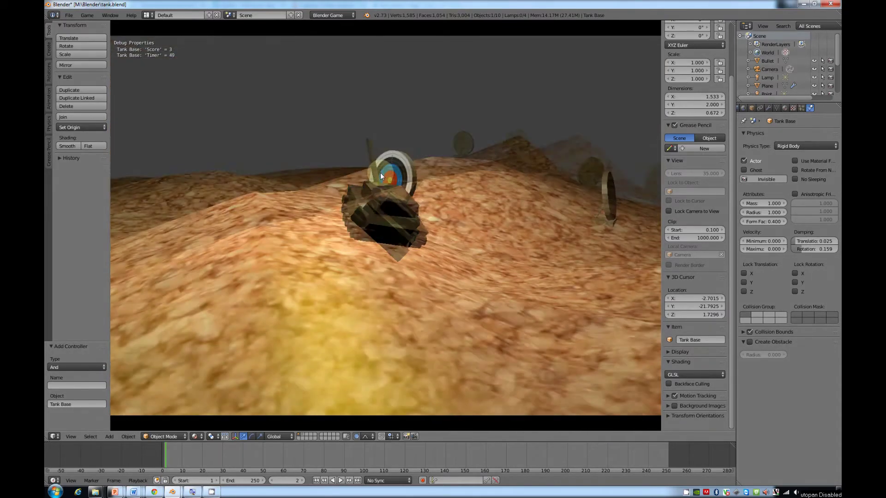
key(Left)
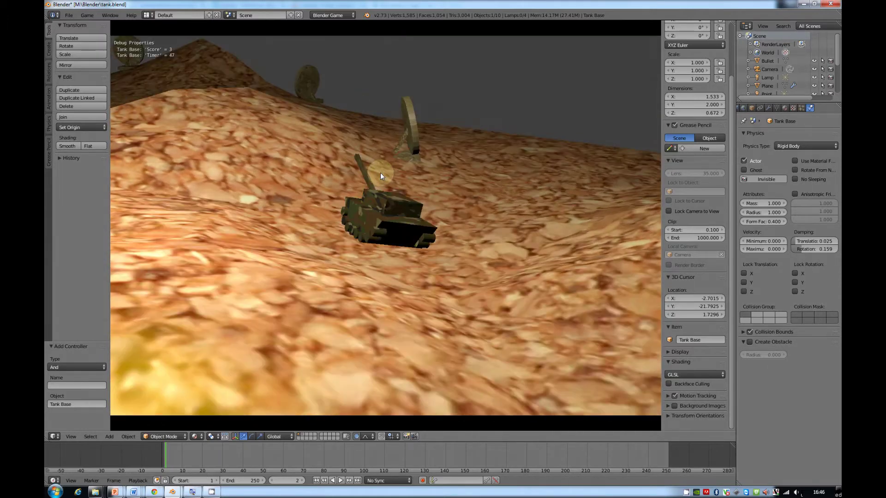
key(Left)
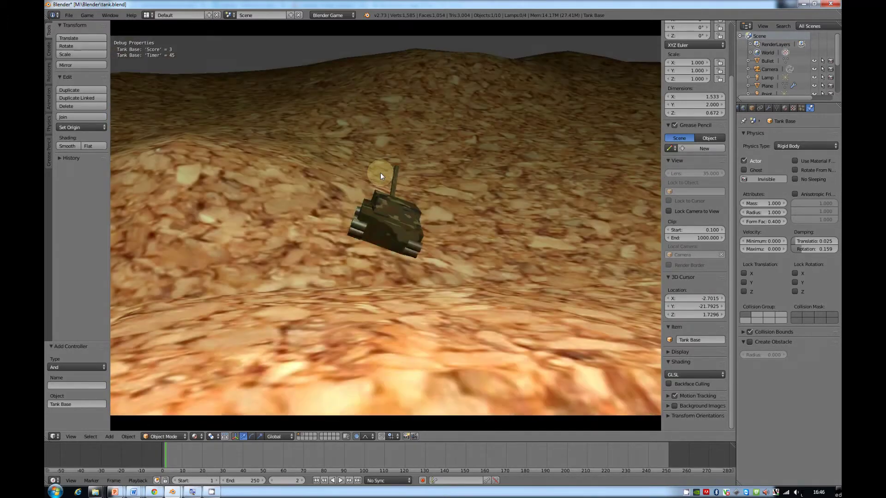
key(Left)
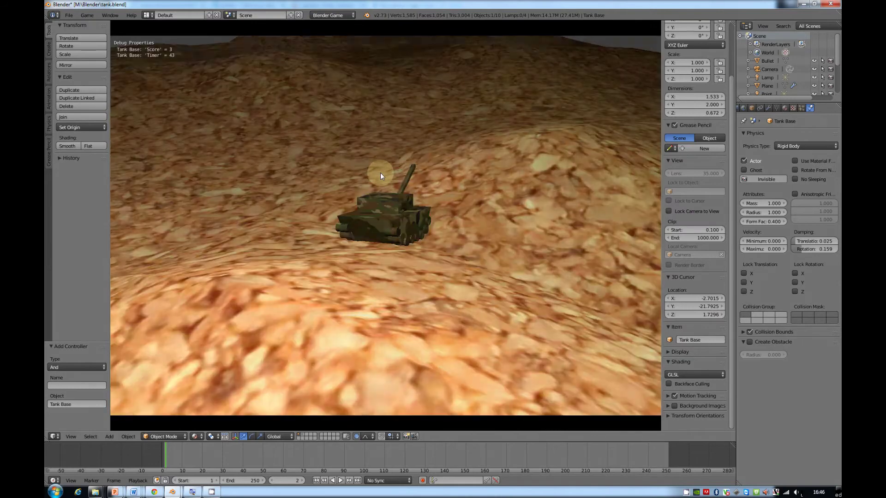
key(Left)
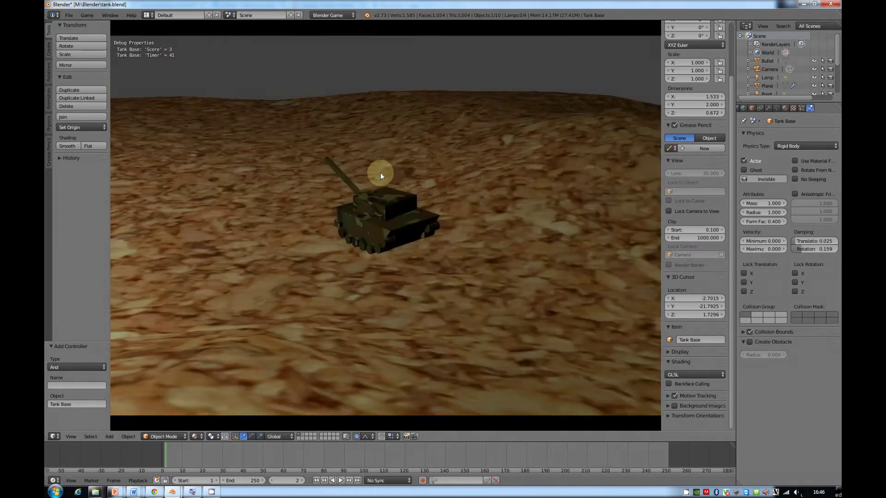
key(Up)
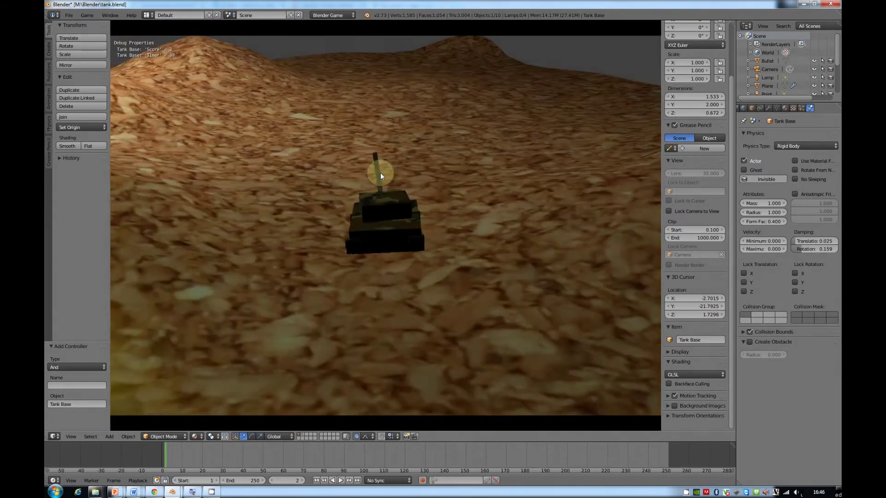
key(Right)
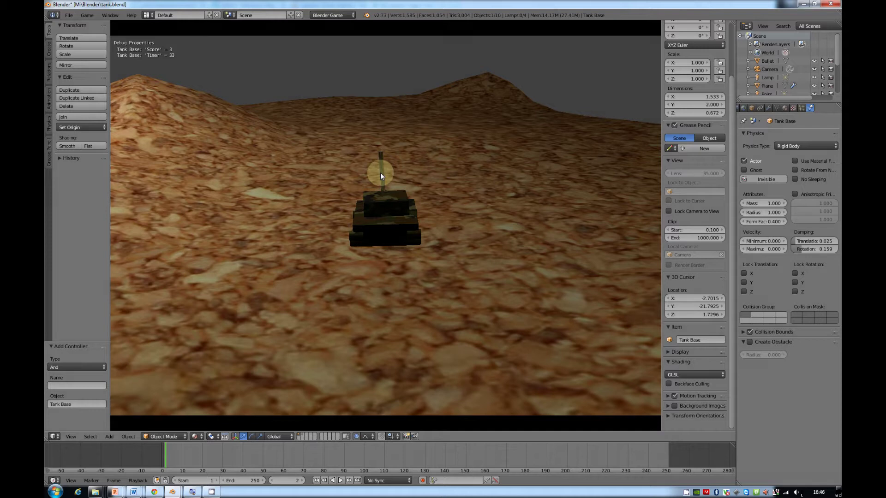
key(Escape)
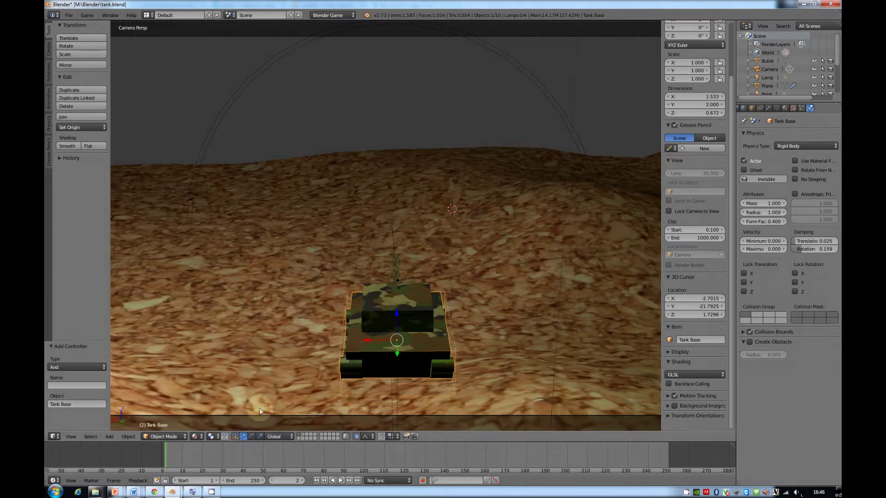
Switch to the second Blender window and frame the default cube from a near edge-on angle.
mouse_move(173, 492)
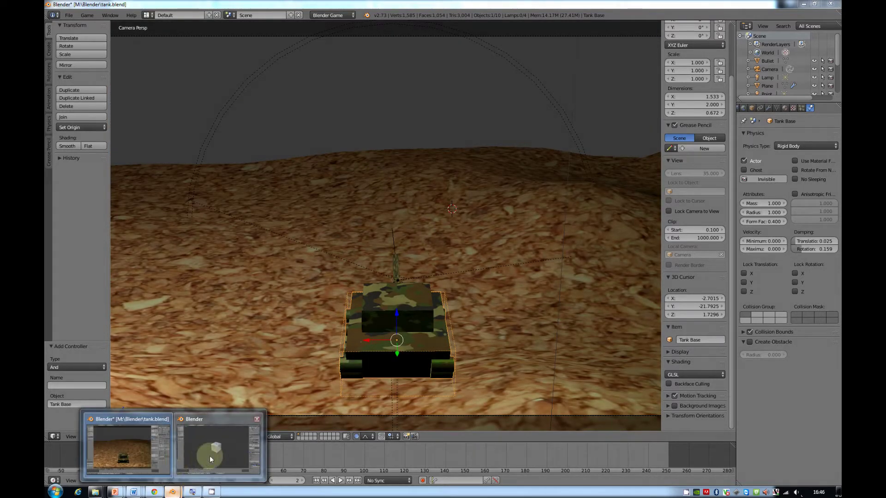
click(209, 456)
middle_drag(421, 263, 515, 237)
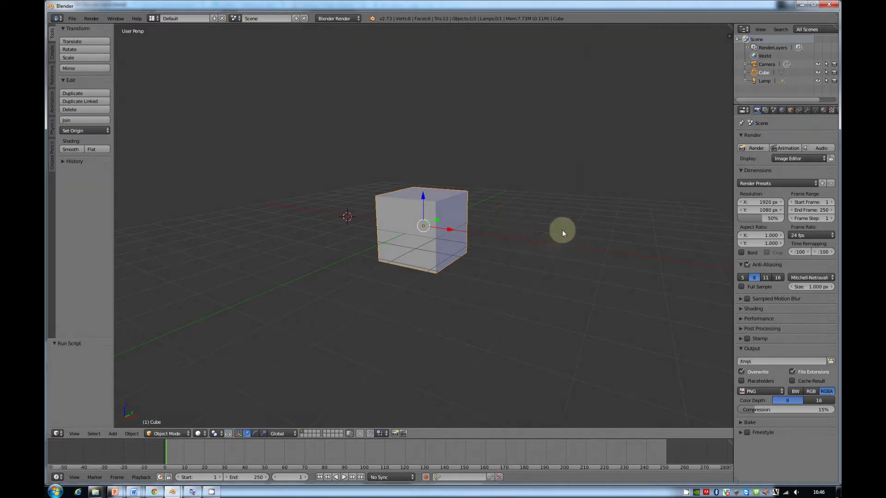
scroll(561, 250, up, 2)
scroll(560, 249, down, 3)
scroll(562, 242, up, 4)
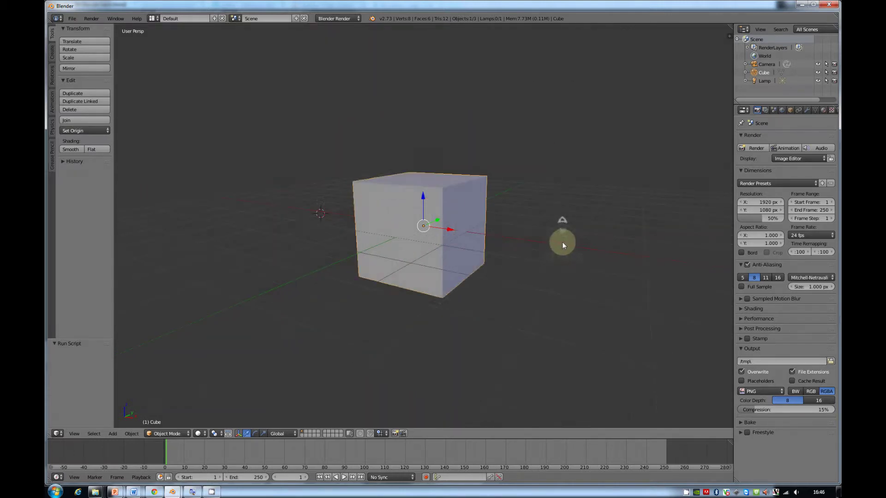
mouse_move(562, 241)
middle_down()
mouse_move(549, 285)
mouse_move(564, 253)
middle_up()
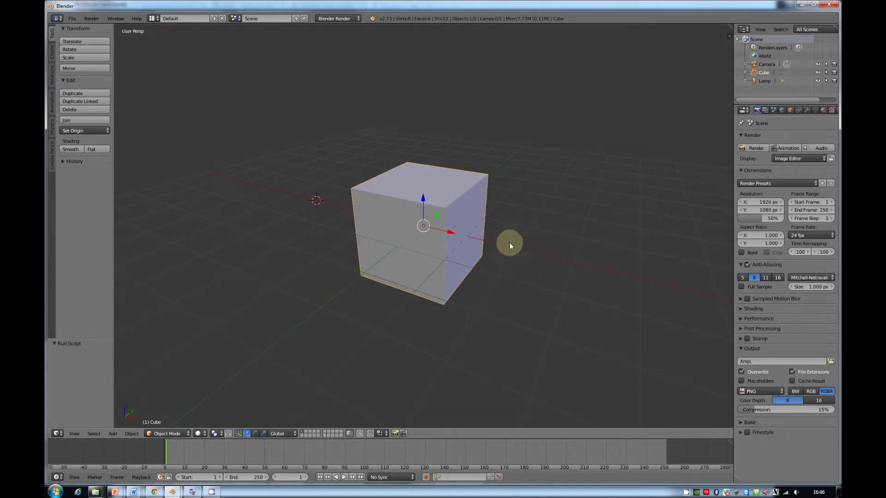
middle_drag(530, 272, 491, 263)
scroll(491, 261, down, 3)
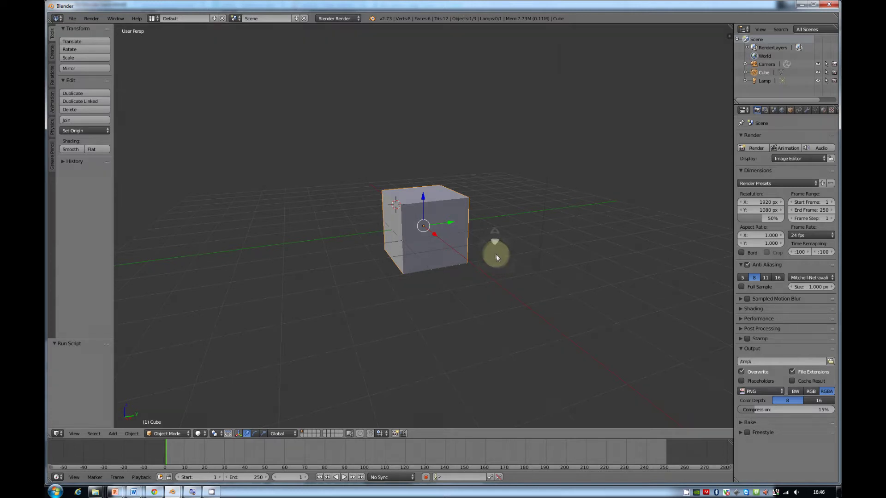
middle_drag(508, 255, 383, 271)
scroll(422, 275, up, 2)
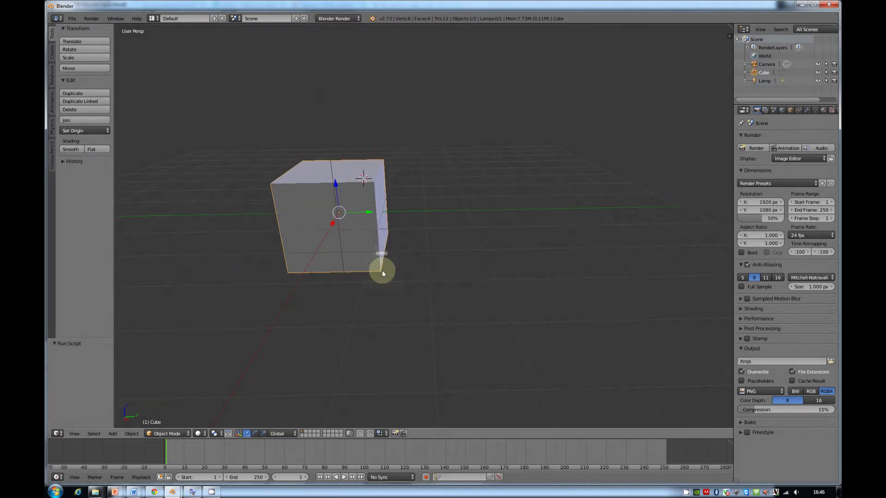
Enter Edit Mode and flatten the cube to 0.584 along Z.
key(Tab)
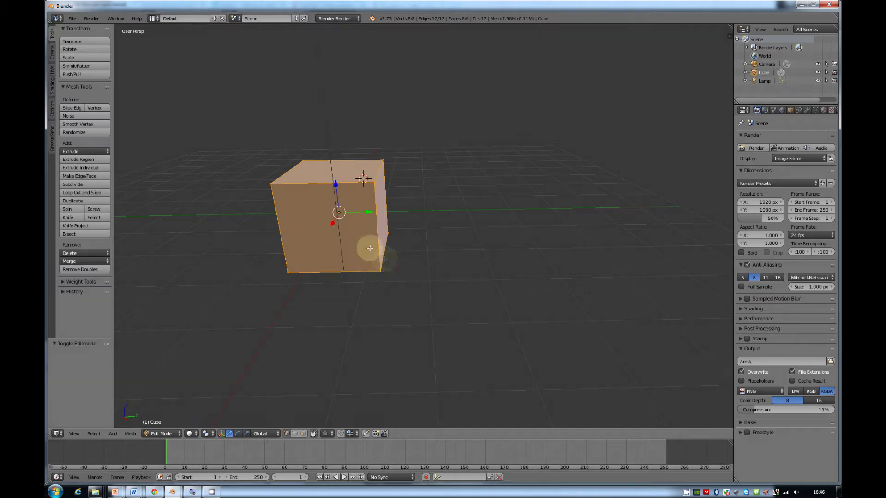
click(161, 435)
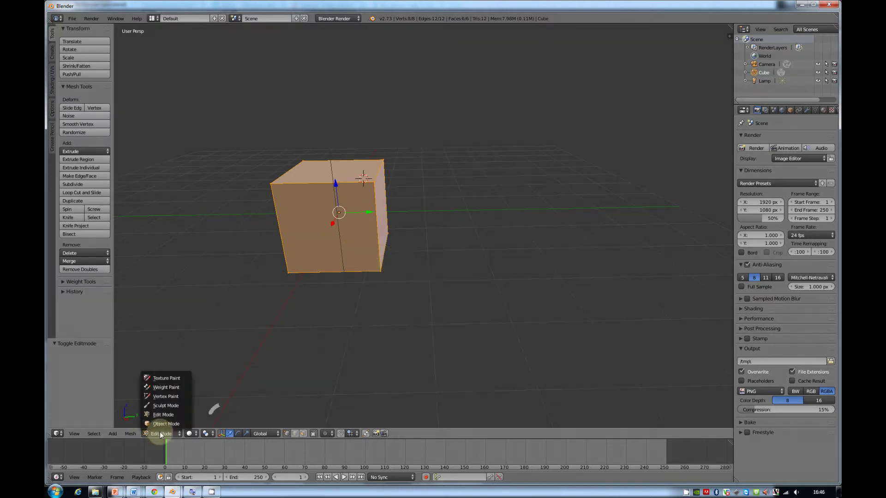
mouse_move(316, 193)
middle_down()
mouse_move(346, 182)
mouse_move(344, 202)
mouse_move(328, 193)
middle_up()
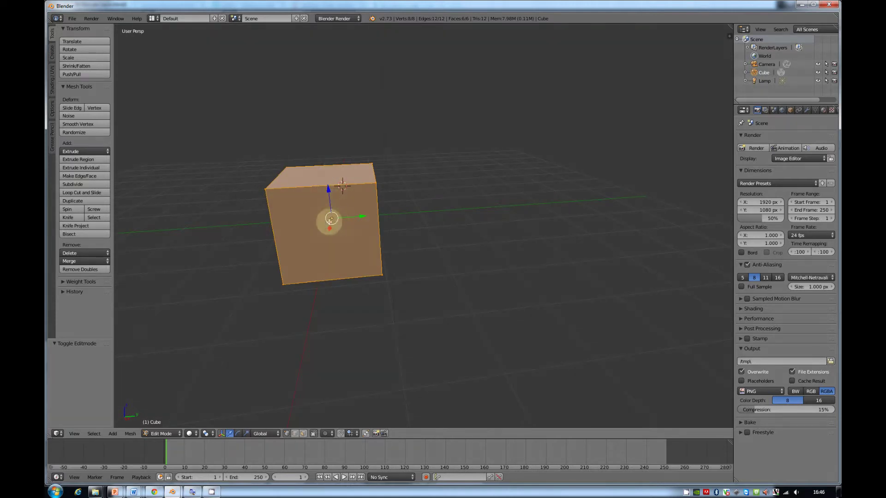
key(s)
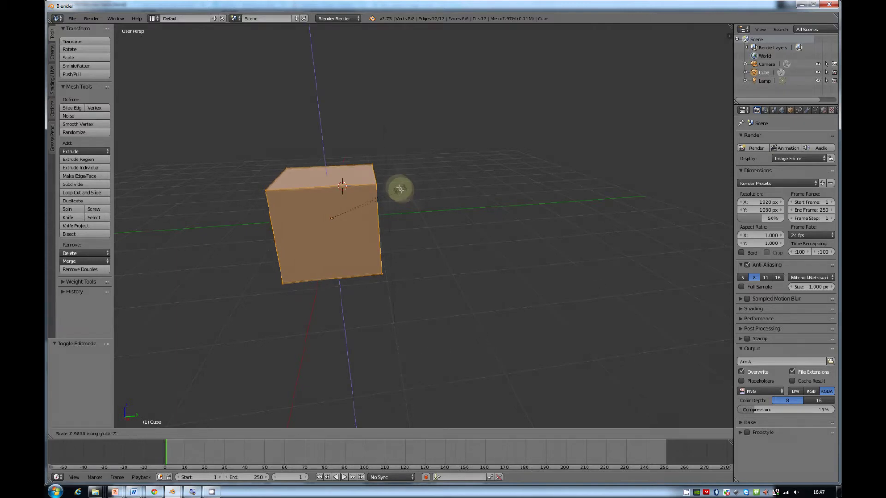
click(371, 198)
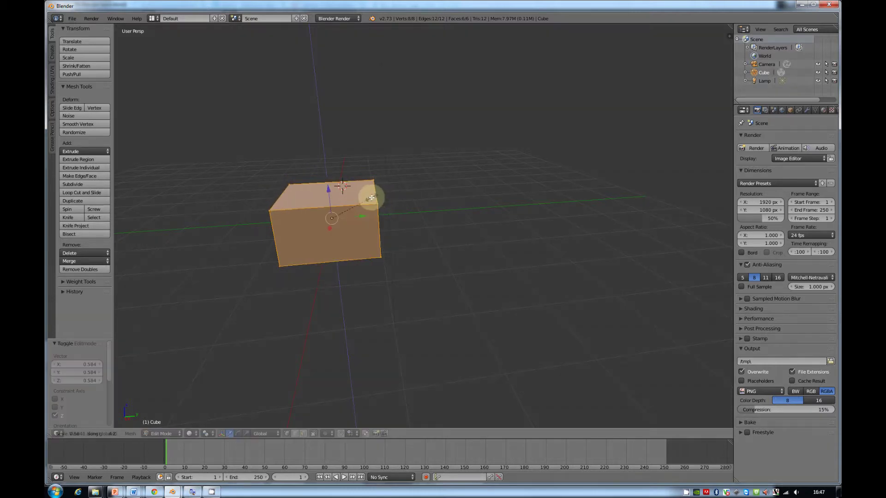
Narrow the cube to 0.693 along X.
middle_drag(371, 198, 370, 272)
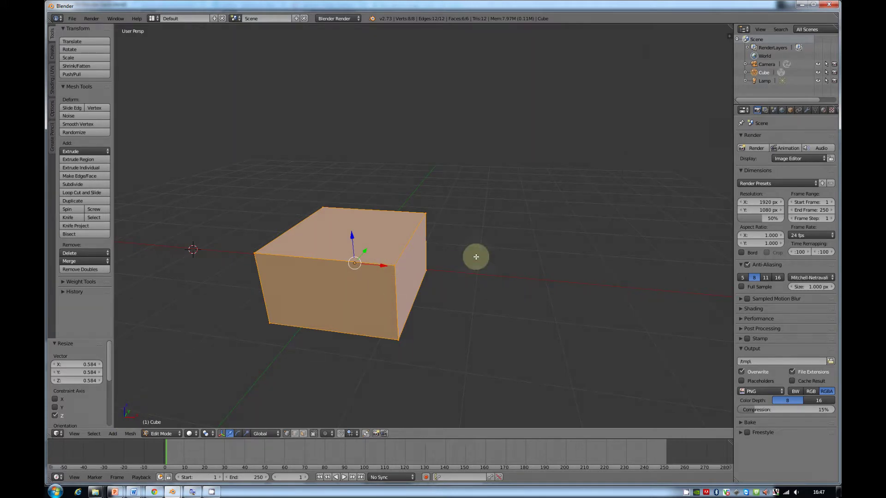
key(s)
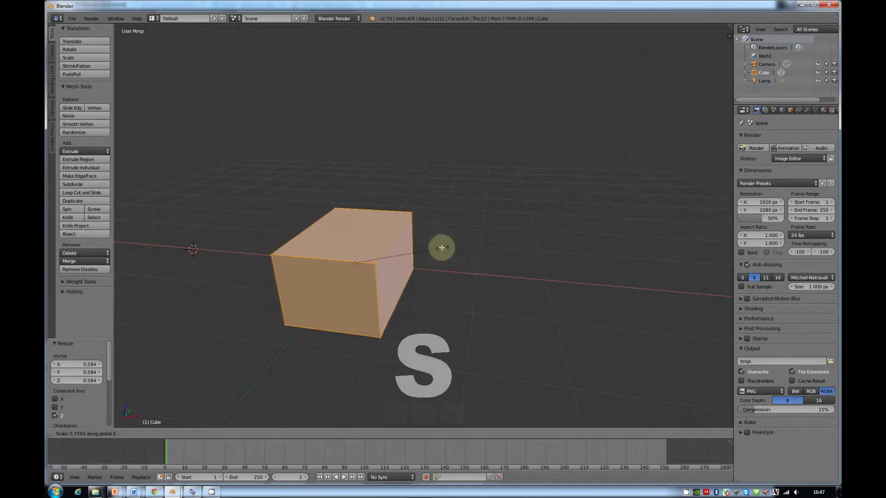
click(437, 248)
middle_drag(437, 248, 401, 211)
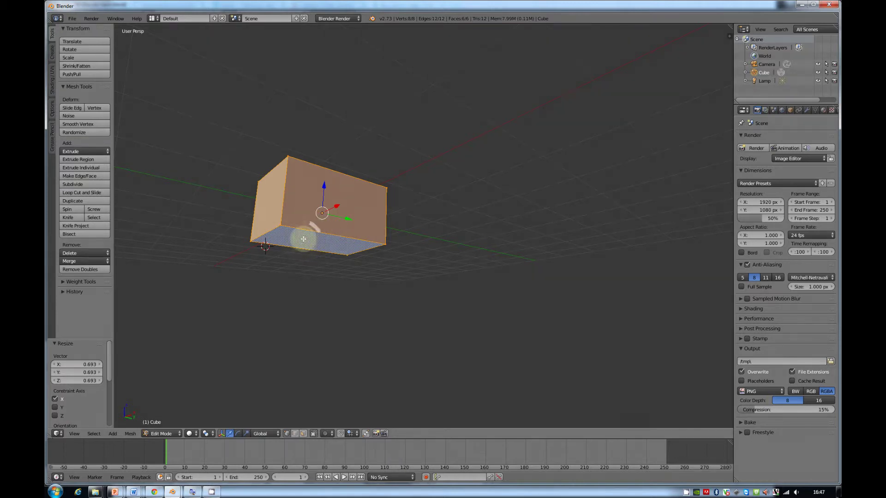
In face mode, shrink the box's bottom face to 0.455 along Y.
key(ctrl+Tab)
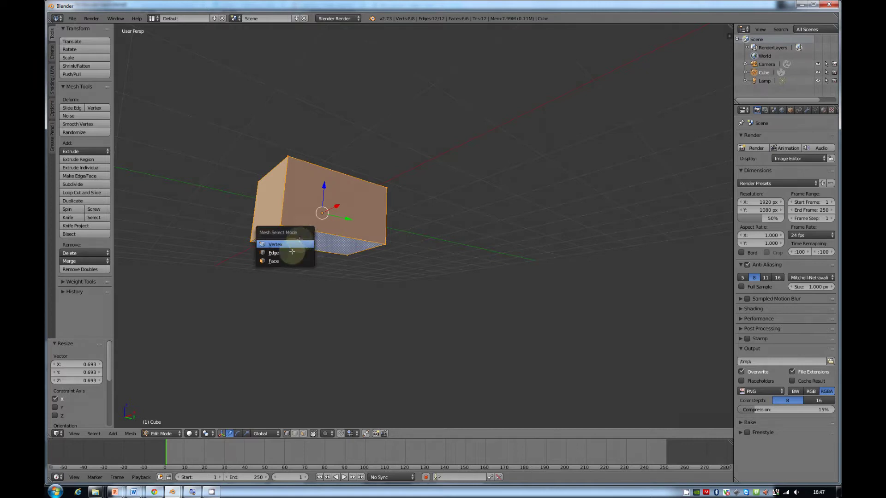
click(286, 261)
right_click(317, 245)
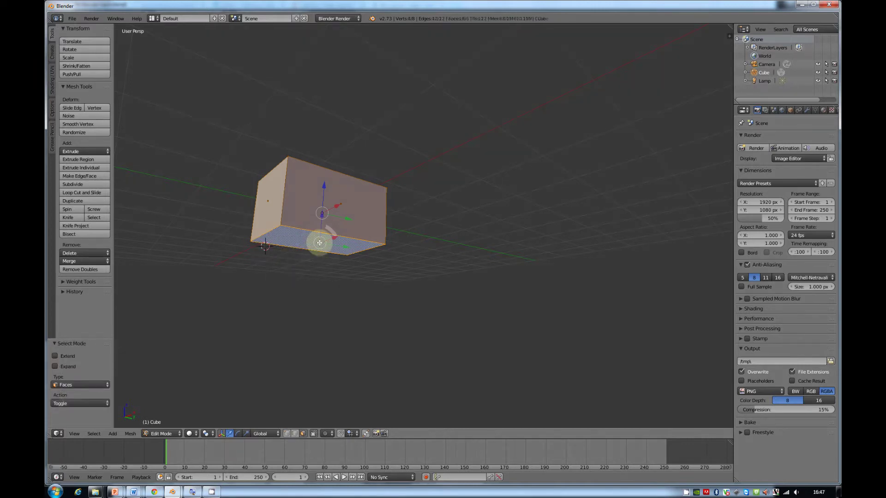
key(s)
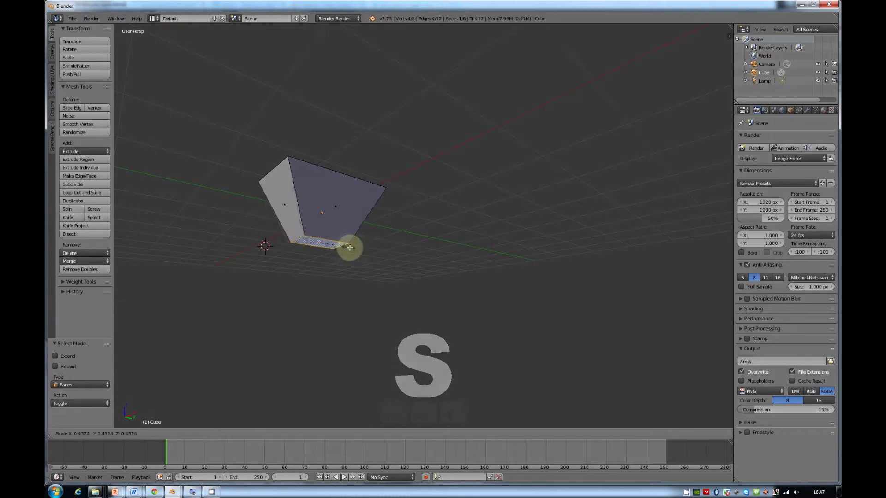
key(y)
click(348, 248)
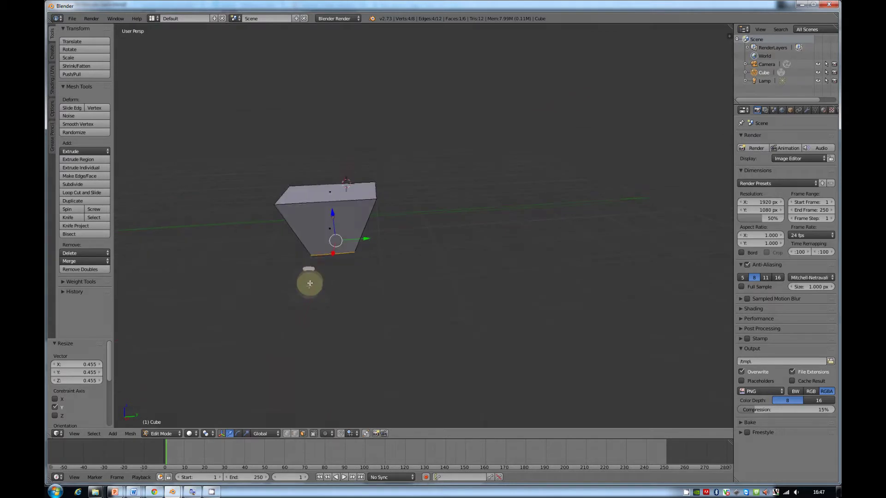
Select the whole mesh and flatten the hull to 0.528 in Z.
key(a)
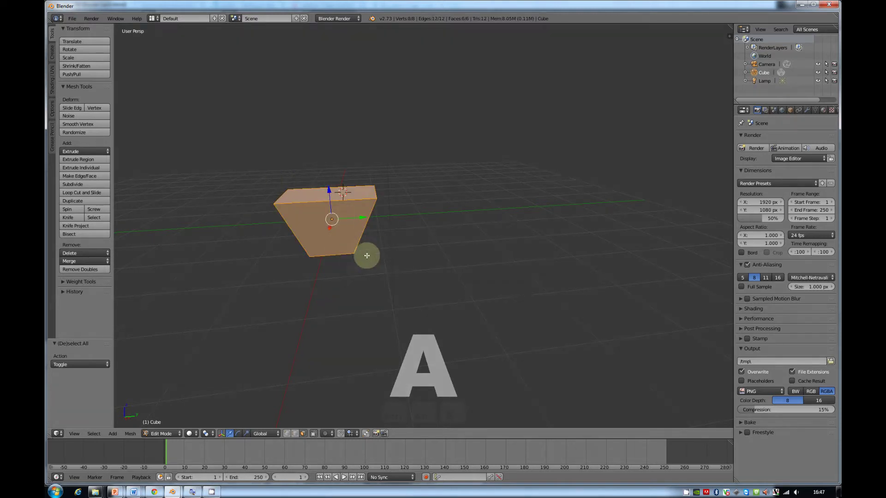
key(s)
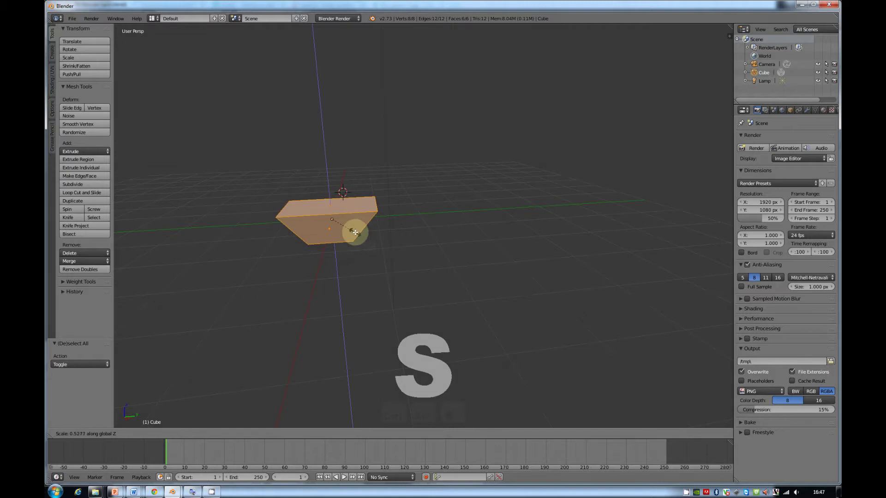
click(354, 232)
middle_drag(355, 231, 338, 261)
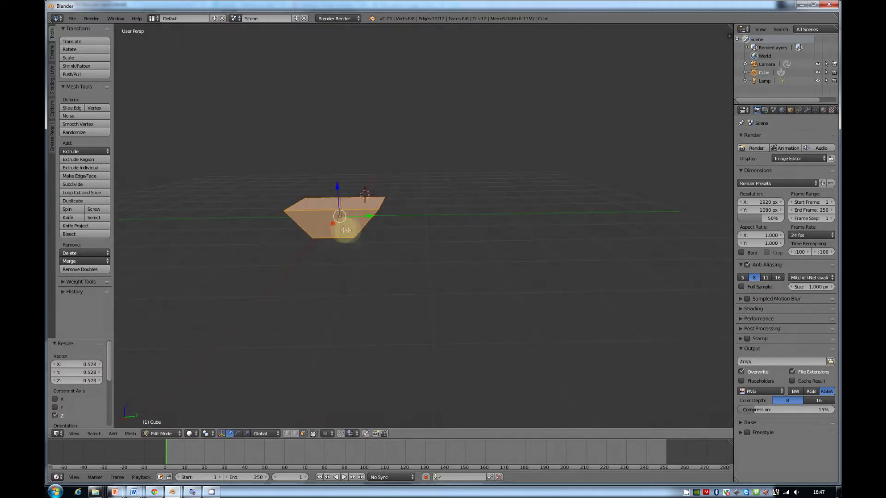
middle_drag(346, 231, 267, 226)
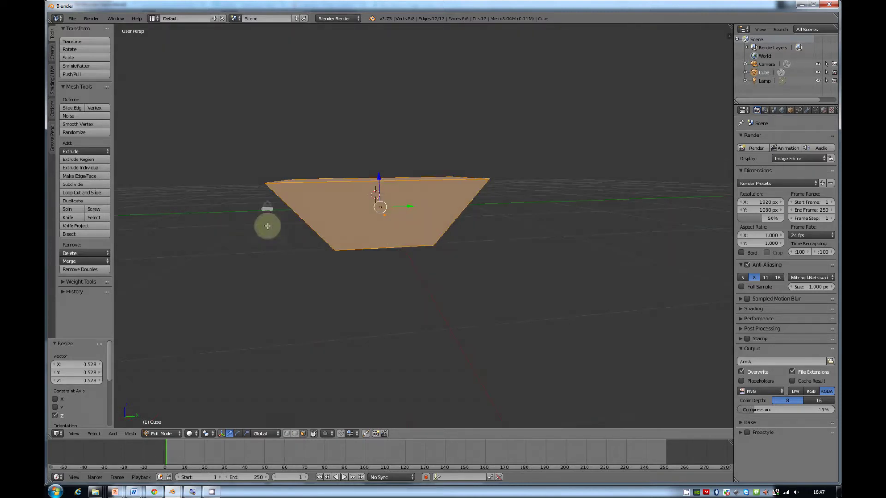
Add a cylinder beside the hull and scale it to 0.303.
click(268, 226)
click(286, 312)
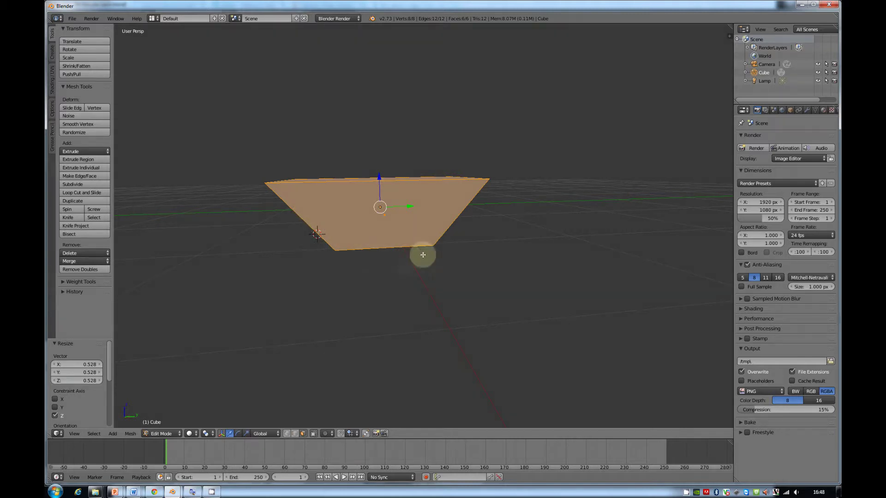
key(shift+a)
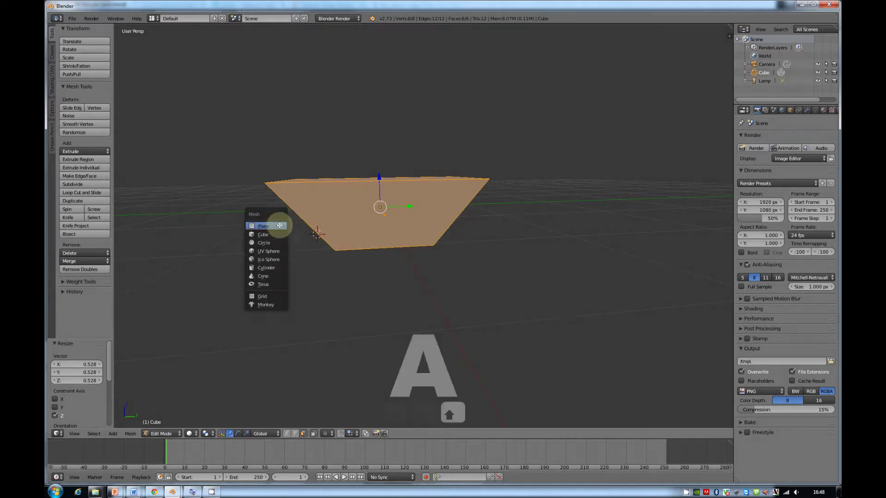
click(268, 268)
scroll(318, 184, down, 5)
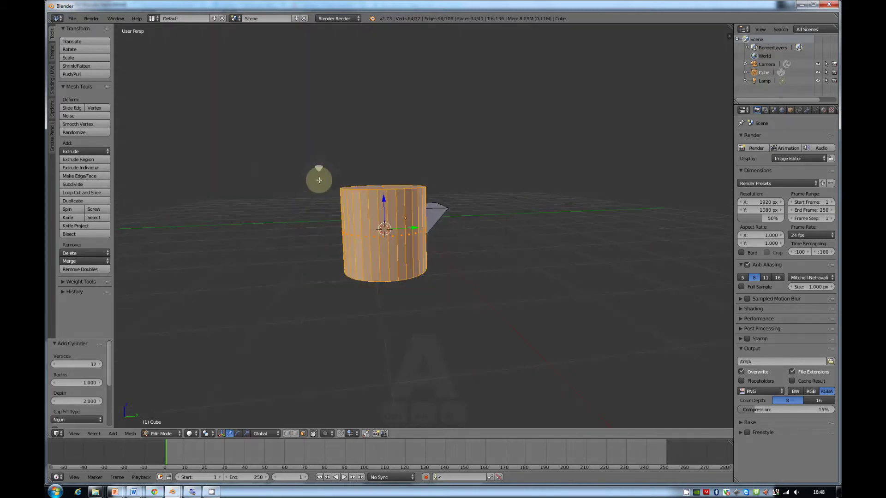
key(s)
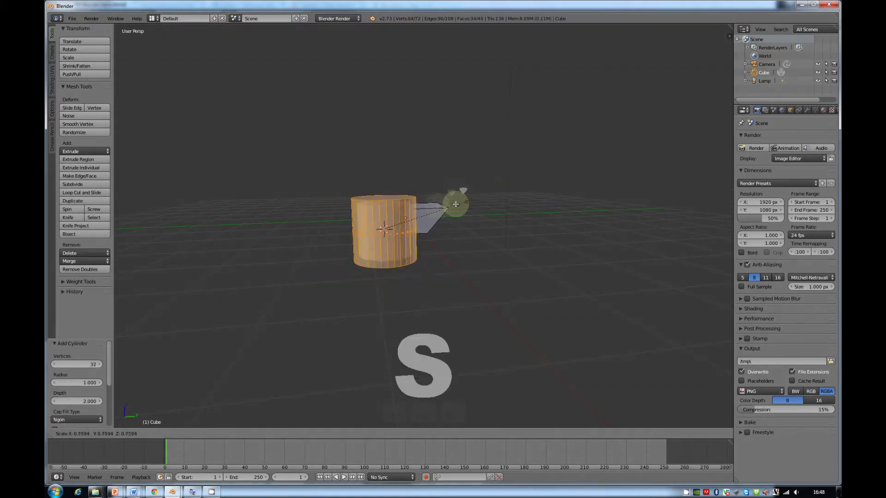
click(405, 204)
Rotate the cylinder 90° about Y and shrink it further to about 0.294.
scroll(407, 208, up, 4)
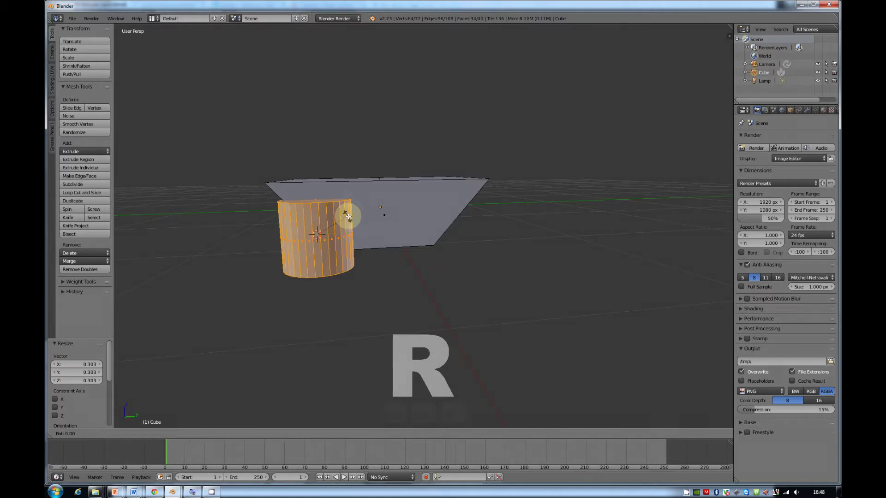
text(90)
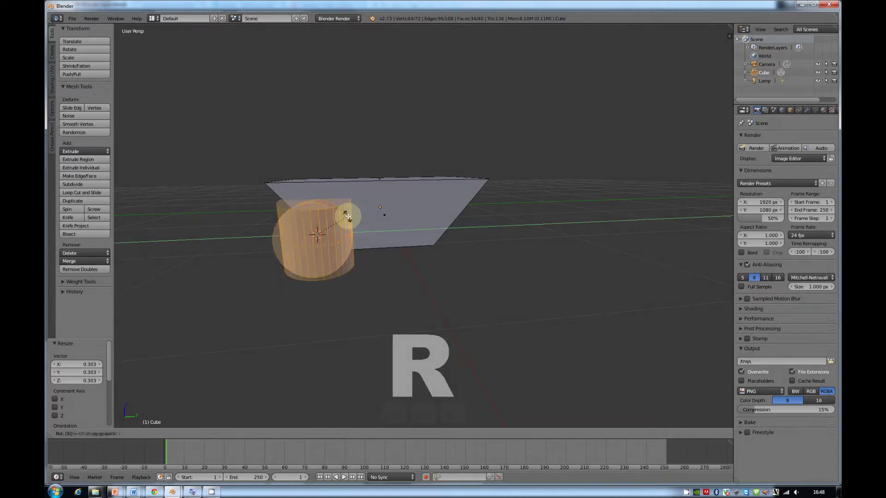
key(Return)
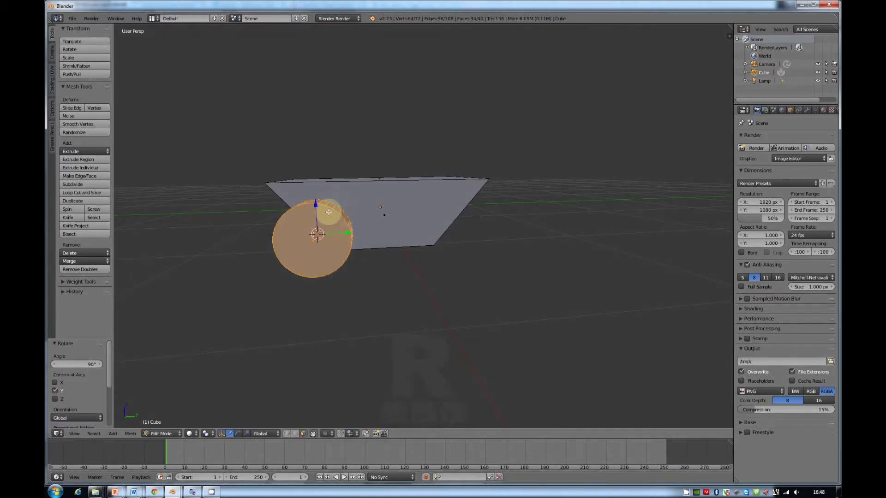
key(s)
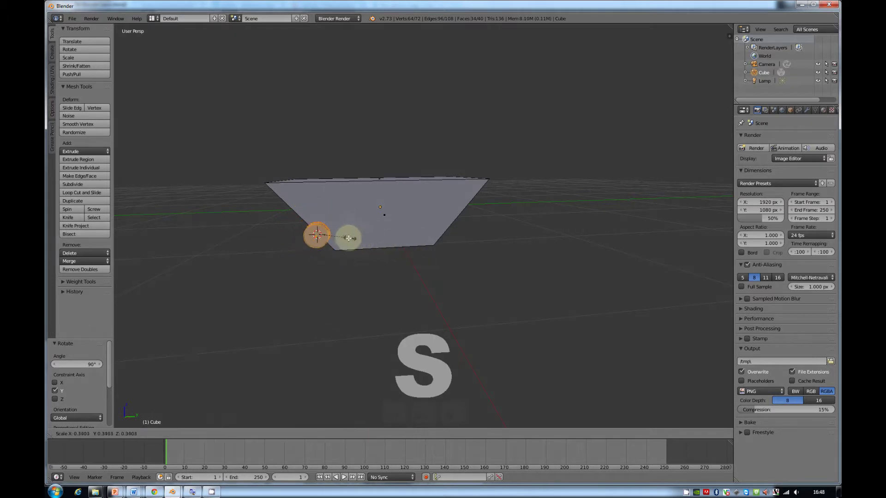
click(342, 235)
middle_drag(342, 235, 412, 227)
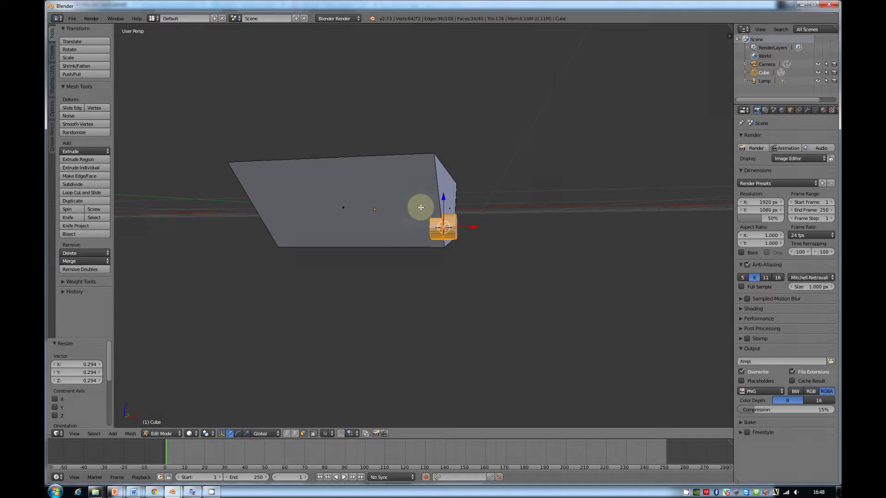
In quad view, move the wheel in the front and side views against the hull's lower front edge.
key(ctrl+alt+q)
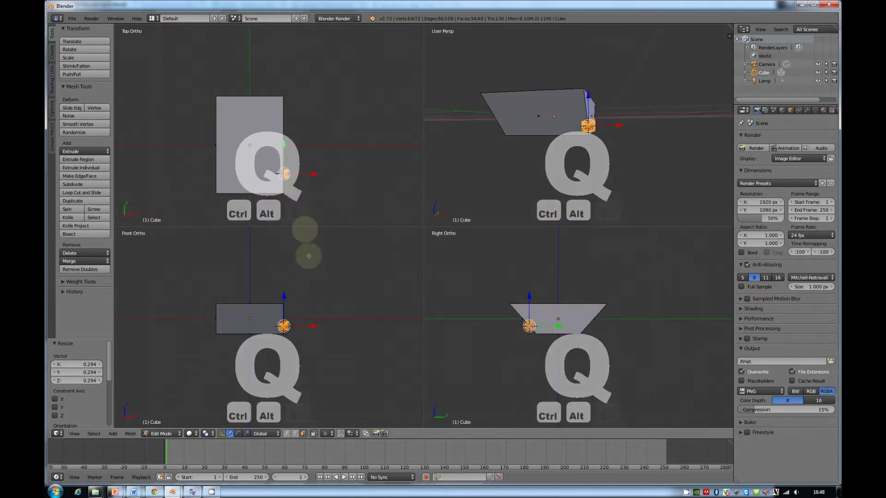
key(g)
click(298, 320)
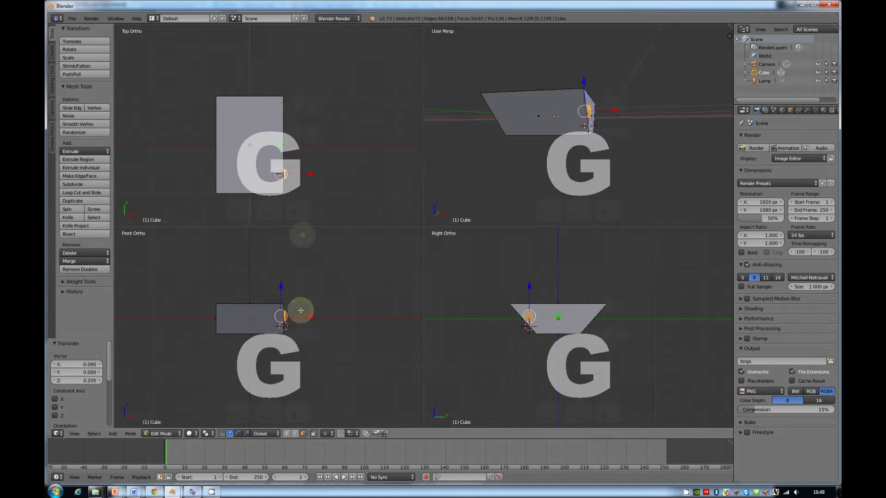
key(g)
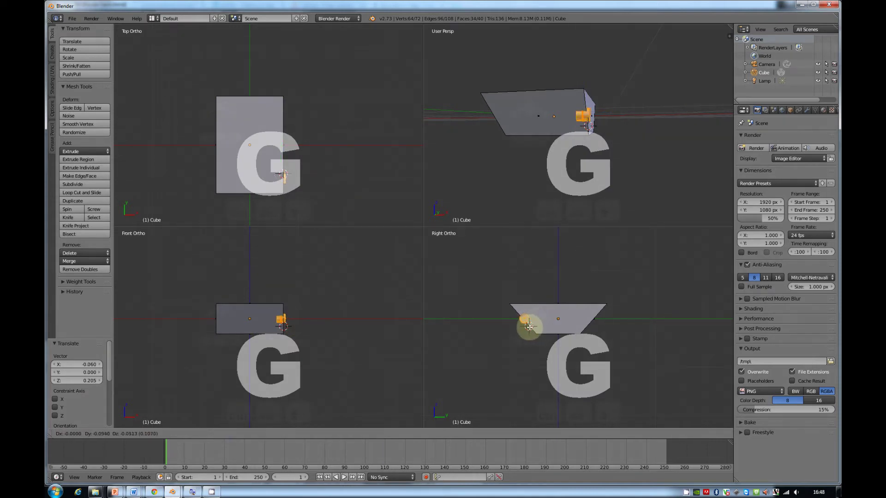
click(528, 326)
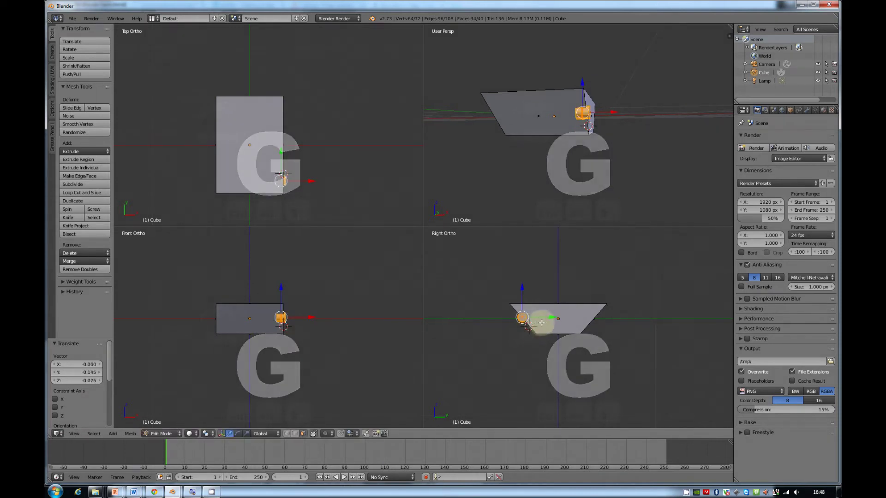
key(g)
click(290, 325)
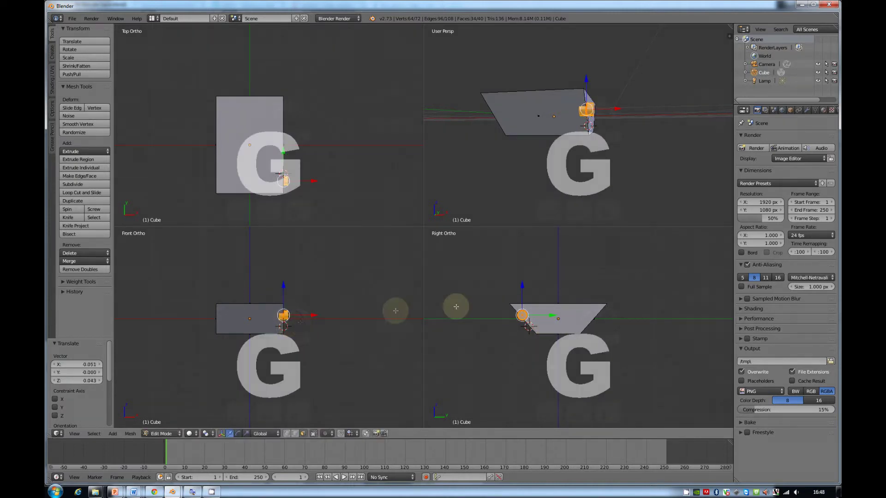
key(g)
click(528, 328)
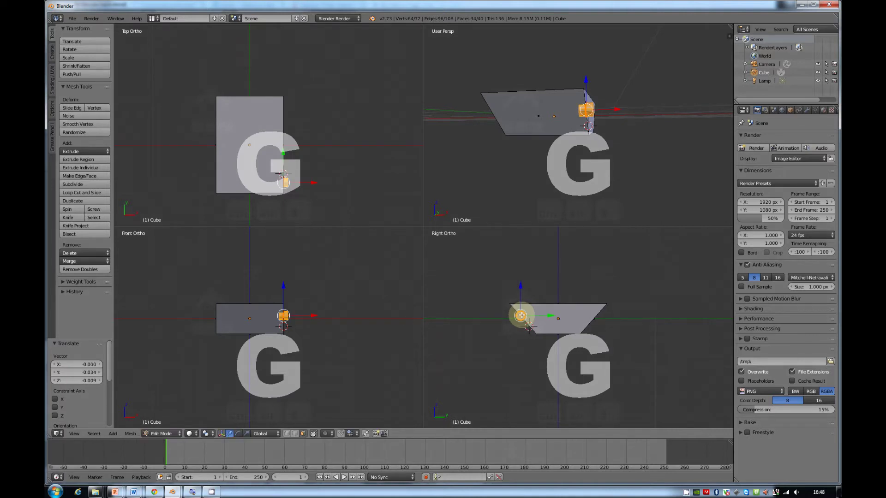
key(ctrl+alt+q)
middle_drag(480, 298, 304, 208)
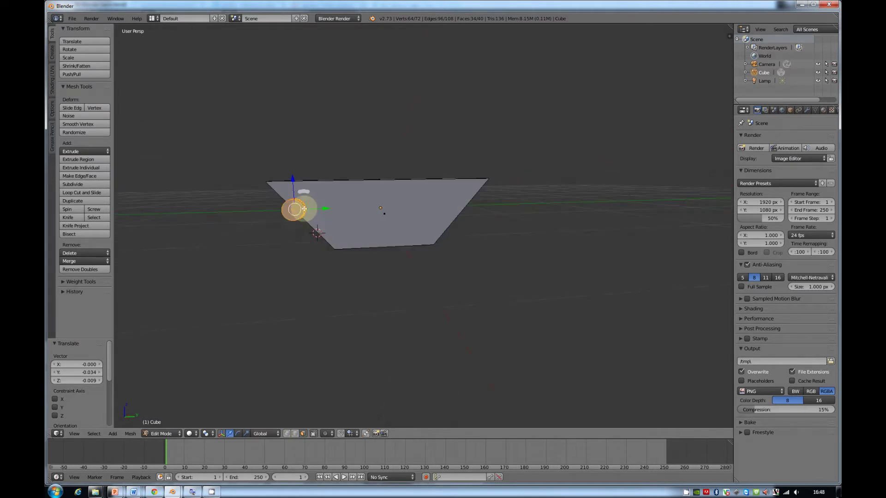
Duplicate the wheel and place the copy just behind the first one.
key(shift+d)
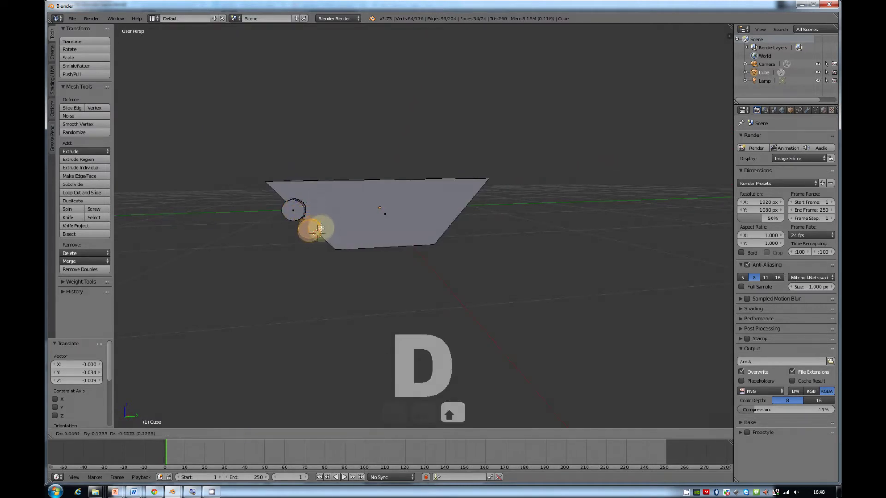
right_click(316, 229)
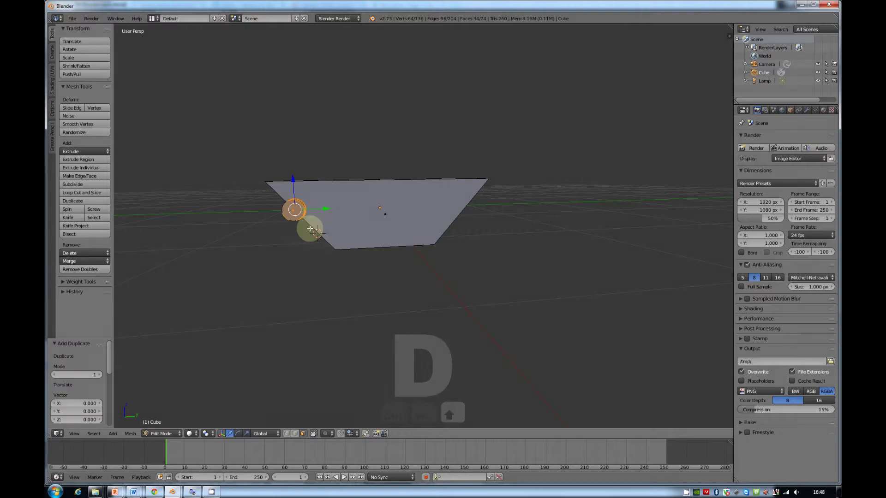
key(ctrl+alt+q)
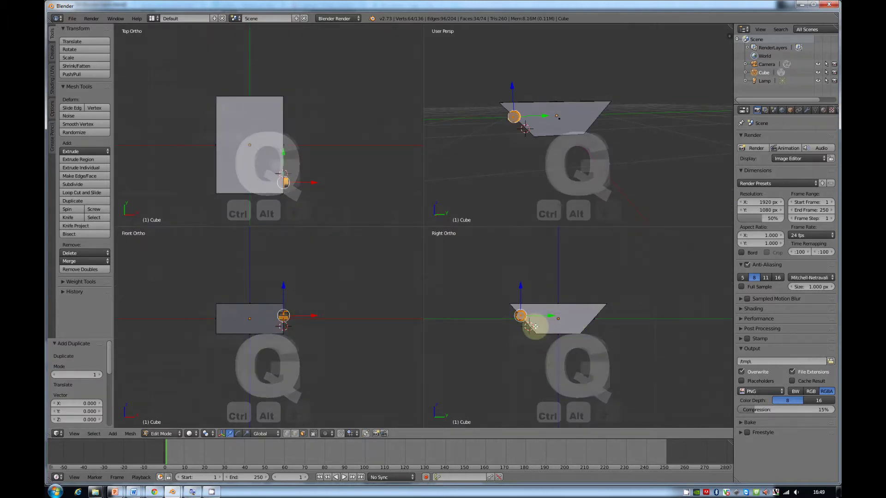
key(g)
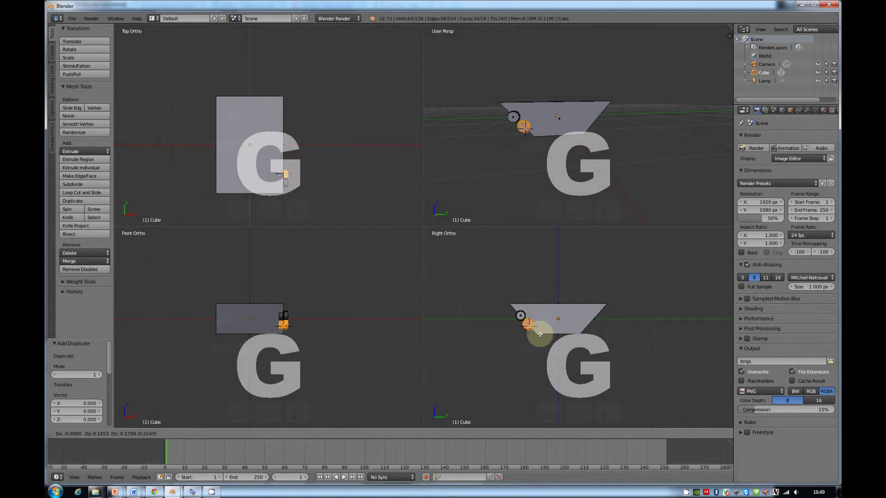
click(540, 334)
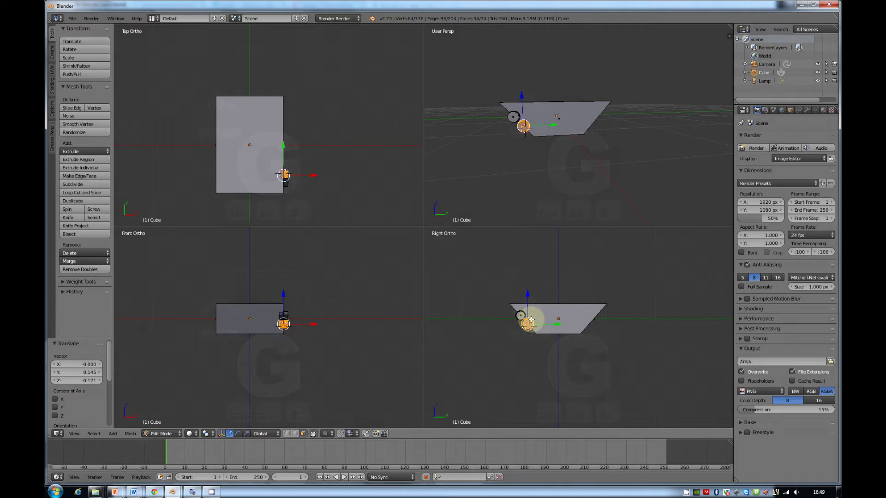
Duplicate more wheel copies, spacing them along the hull's underside toward the rear.
key(shift+d)
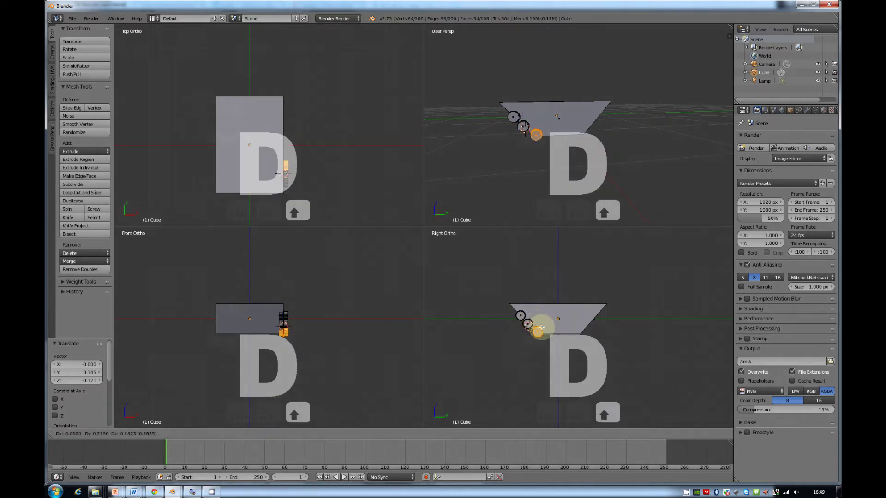
click(541, 326)
key(shift+d)
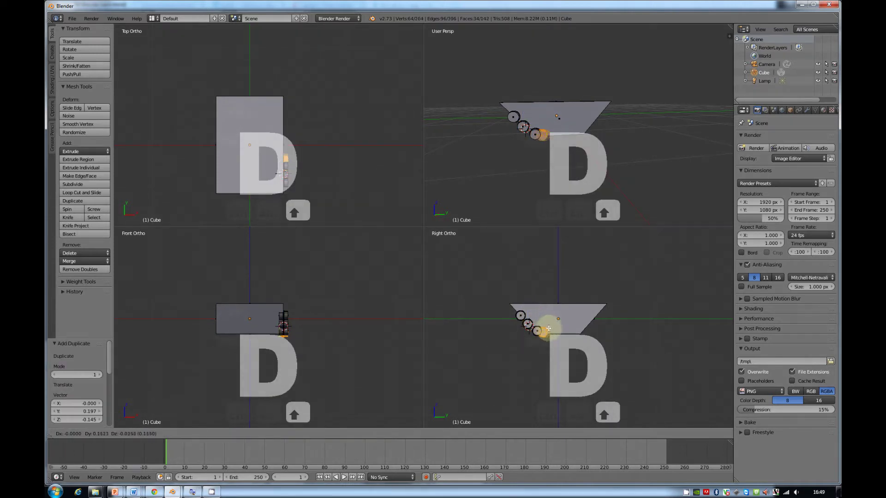
click(554, 328)
key(shift+d)
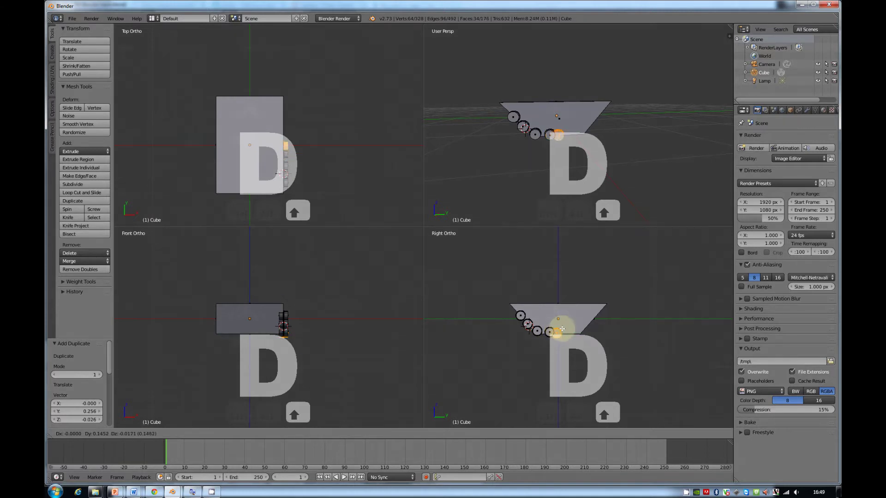
click(565, 329)
key(shift+d)
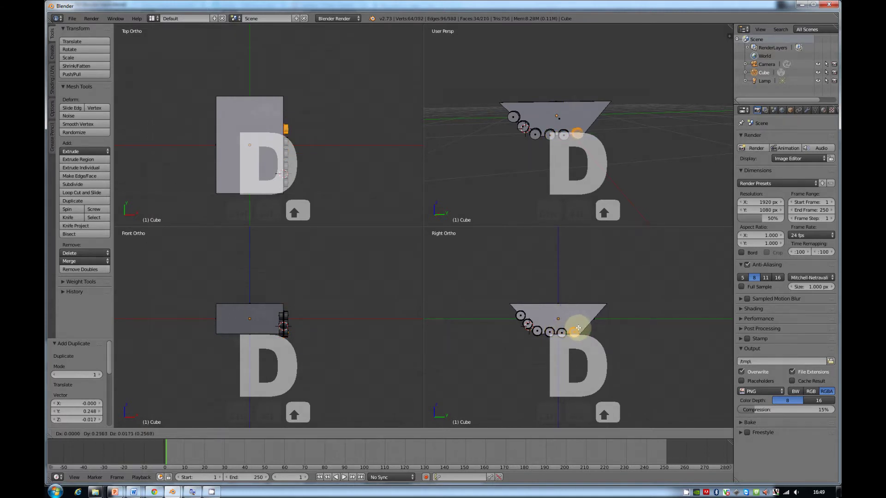
click(583, 327)
key(shift+d)
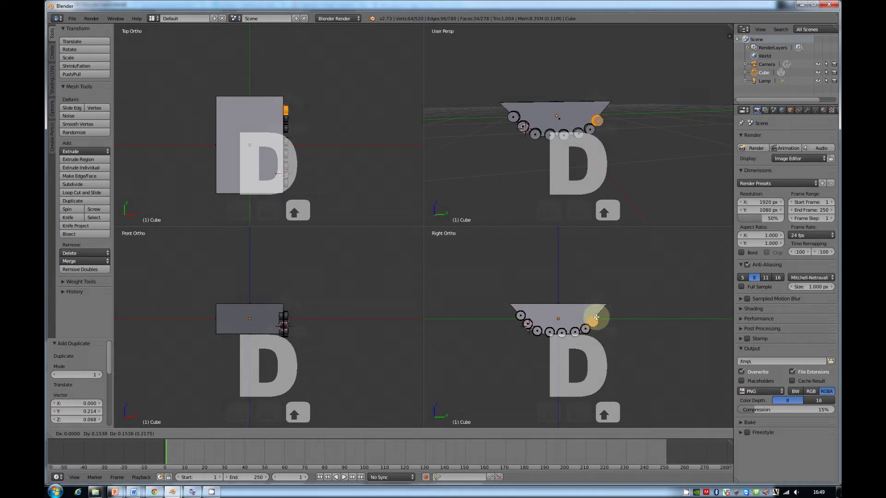
Place the last wheel at the hull's rear end and view the tank from above.
click(598, 314)
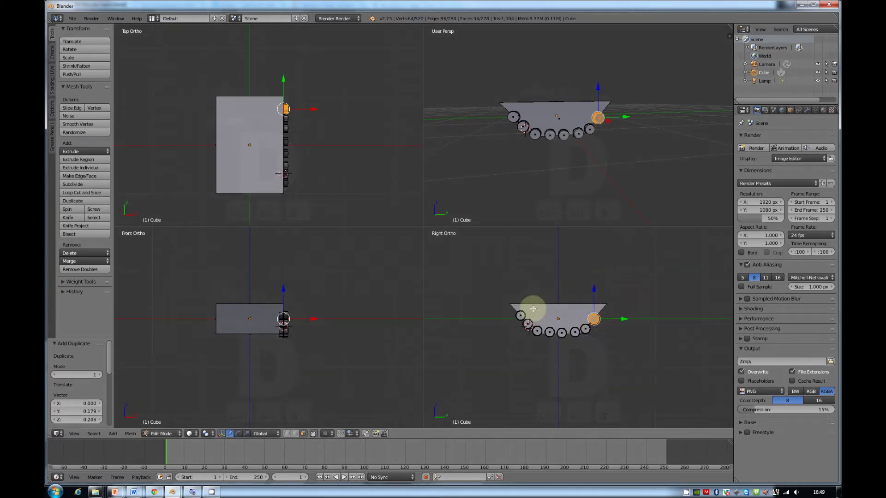
key(ctrl+alt+q)
middle_drag(338, 284, 300, 273)
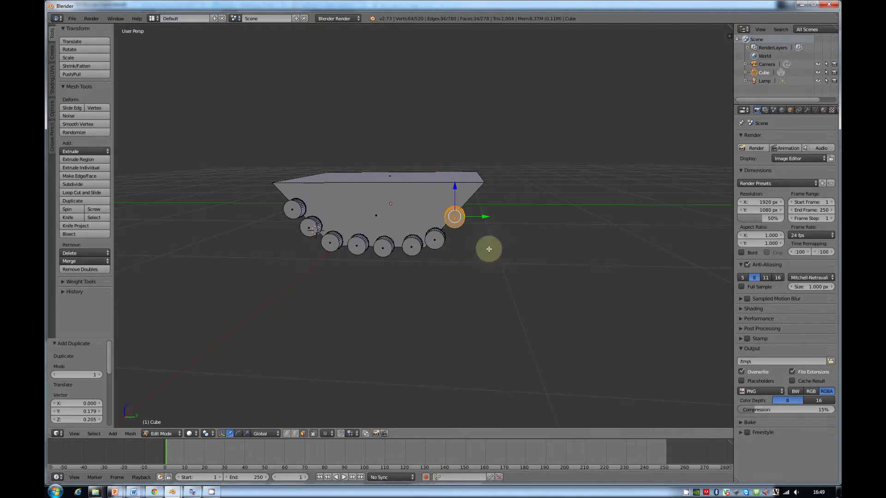
middle_drag(486, 252, 528, 242)
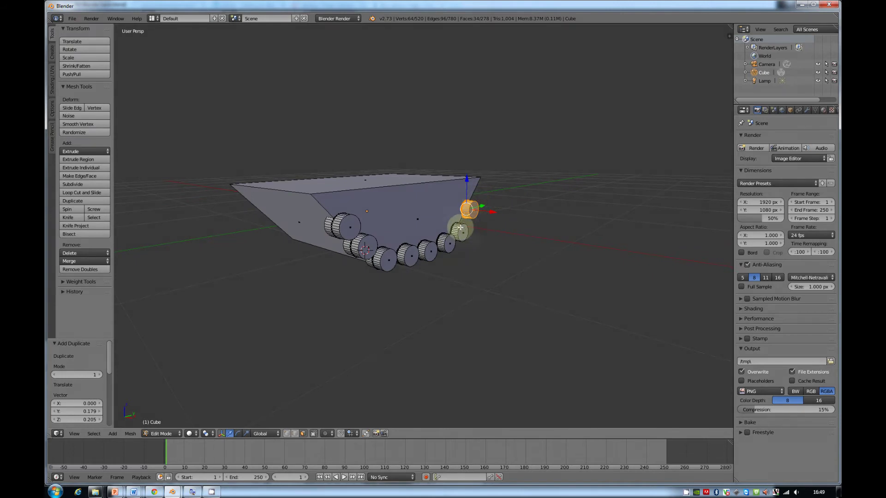
middle_drag(464, 225, 463, 231)
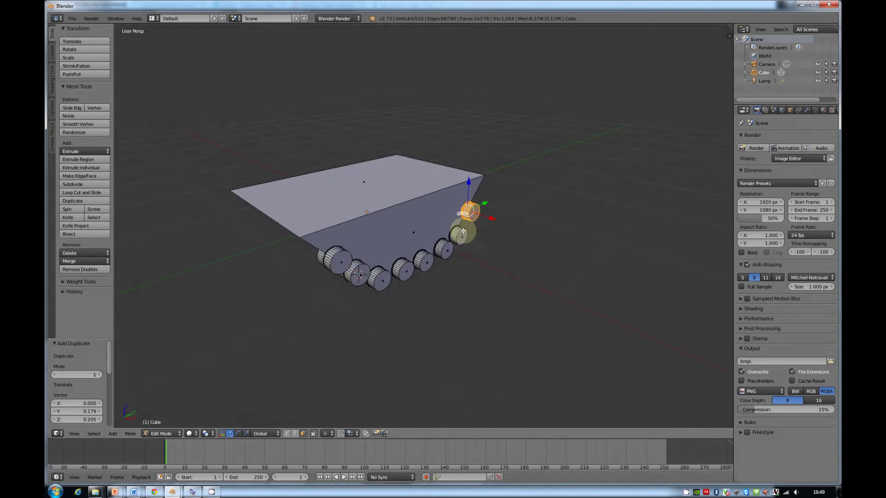
Paint-select the wheels with C and extend the selection to all linked wheel geometry.
key(c)
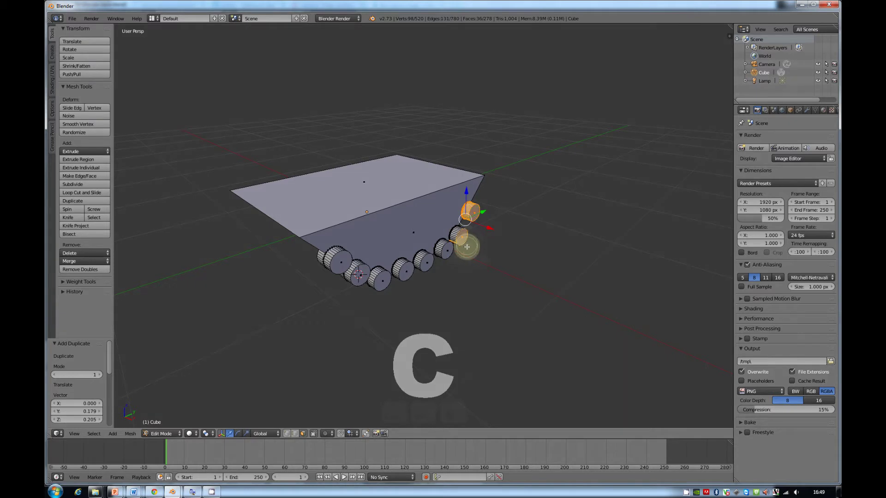
mouse_move(467, 247)
mouse_down()
mouse_move(416, 290)
mouse_move(365, 299)
mouse_up()
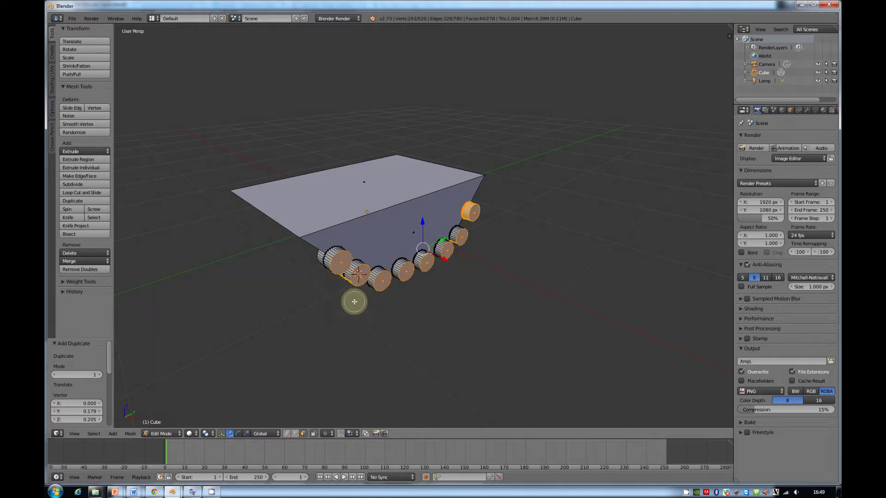
right_click(355, 301)
key(ctrl+l)
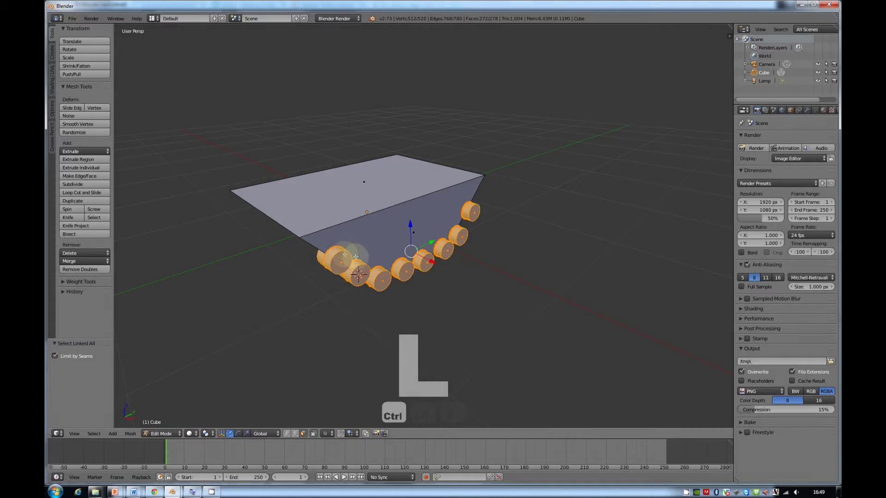
middle_drag(342, 257, 376, 248)
Duplicate the selected wheel row onto the hull's other side.
key(ctrl+alt+q)
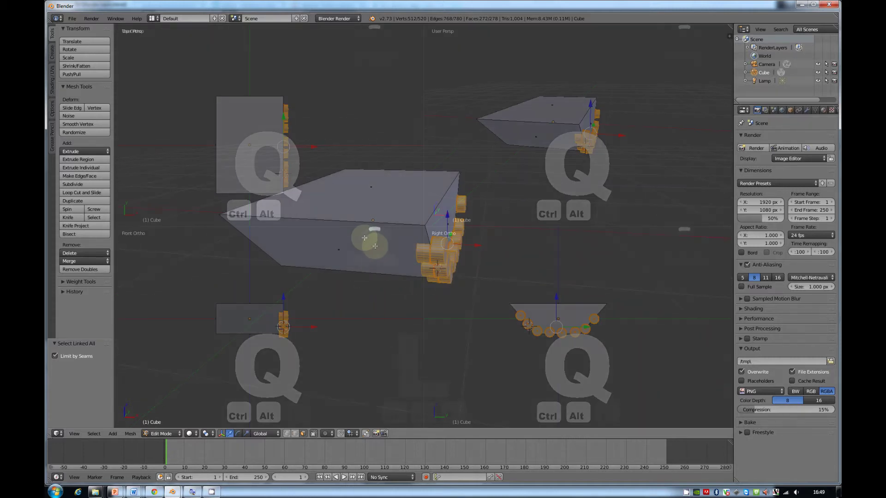
key(shift+d)
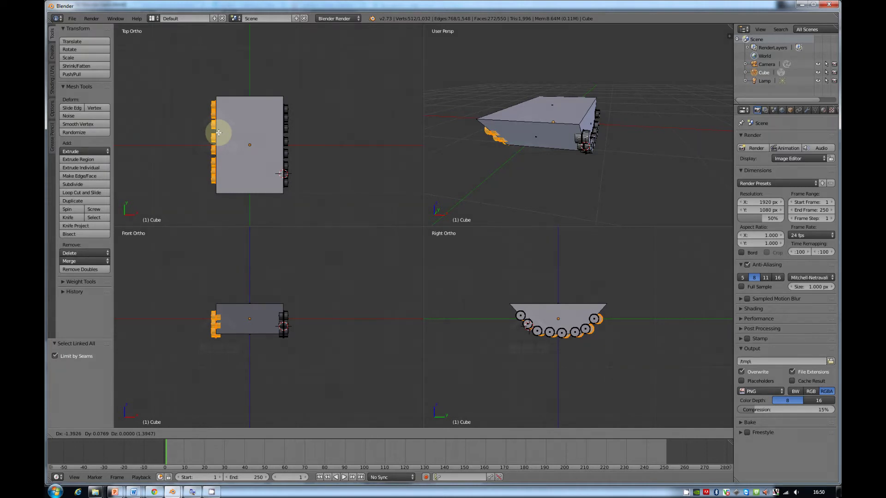
click(219, 133)
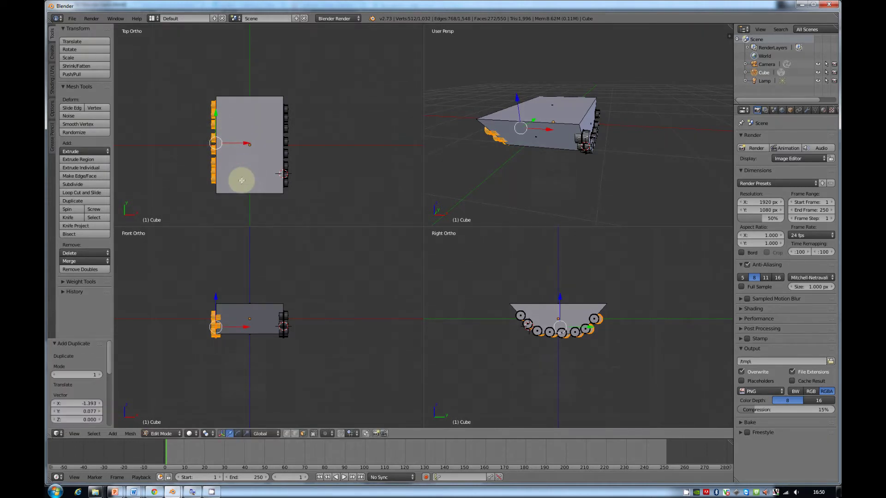
key(ctrl+alt+q)
middle_drag(241, 181, 367, 188)
Shift the wheel row -0.077 along Y to sit snugly under the hull.
key(ctrl+alt+q)
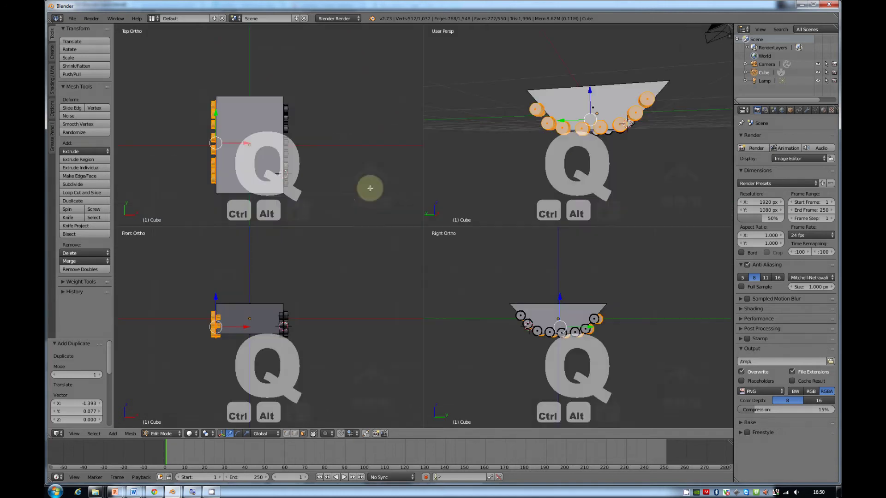
key(g)
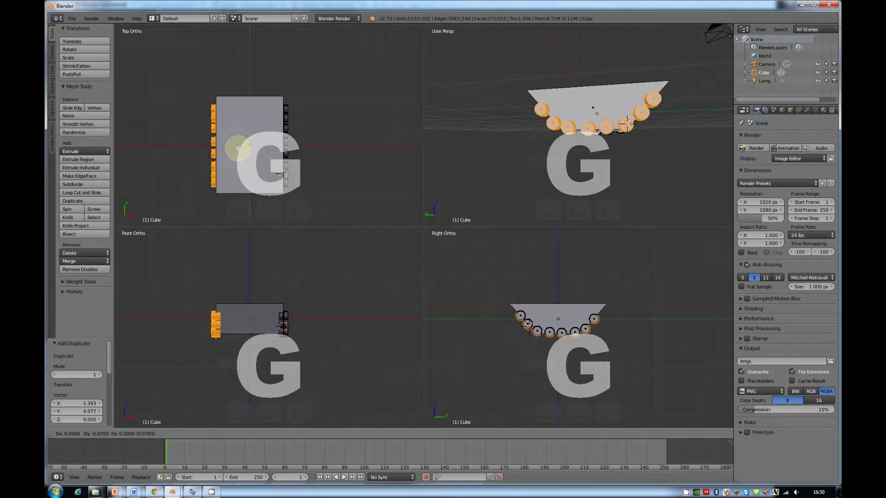
click(238, 148)
key(ctrl+alt+q)
middle_drag(340, 174, 475, 182)
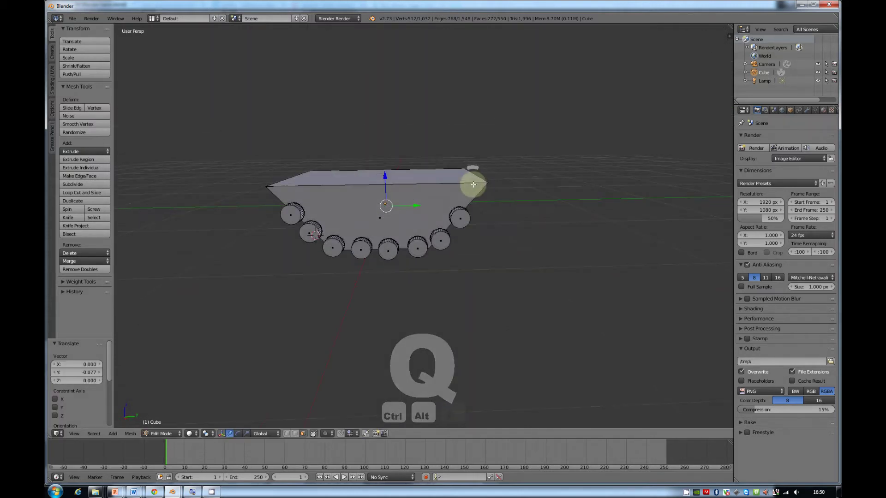
Switch to the UV Editing layout and load M:\Blender\camo.jpg into the image editor.
middle_drag(234, 190, 383, 193)
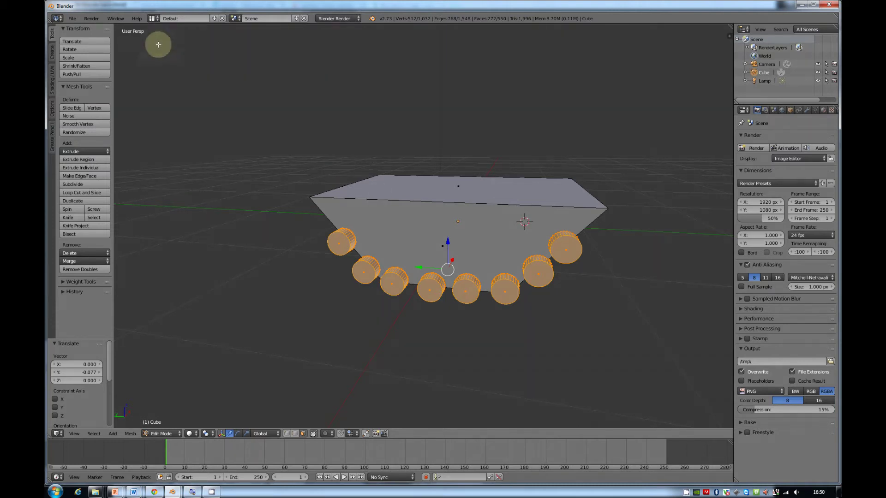
click(153, 18)
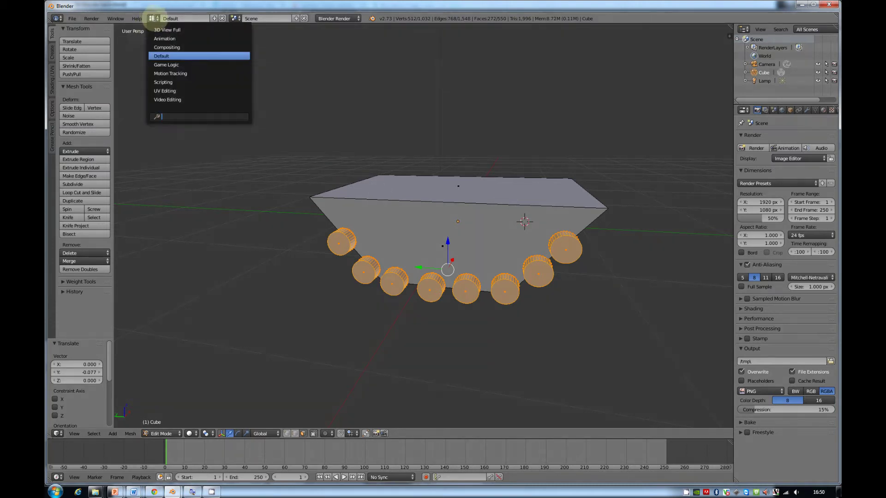
click(171, 90)
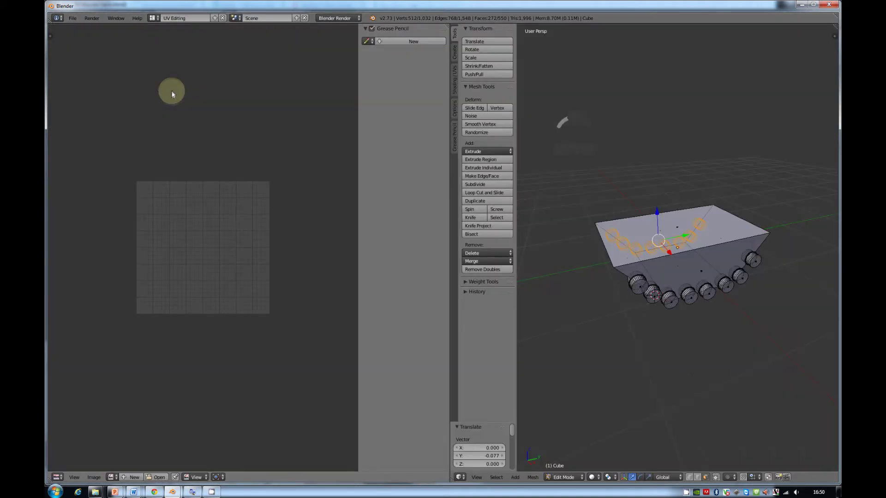
click(157, 478)
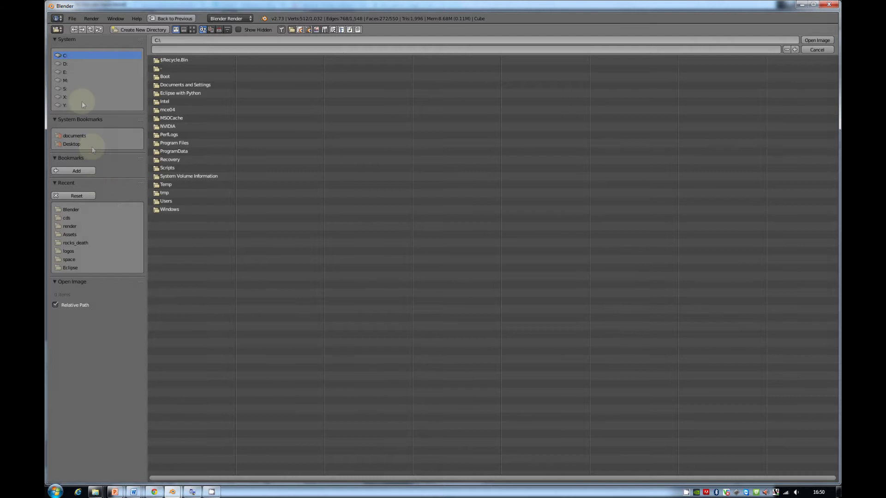
click(73, 210)
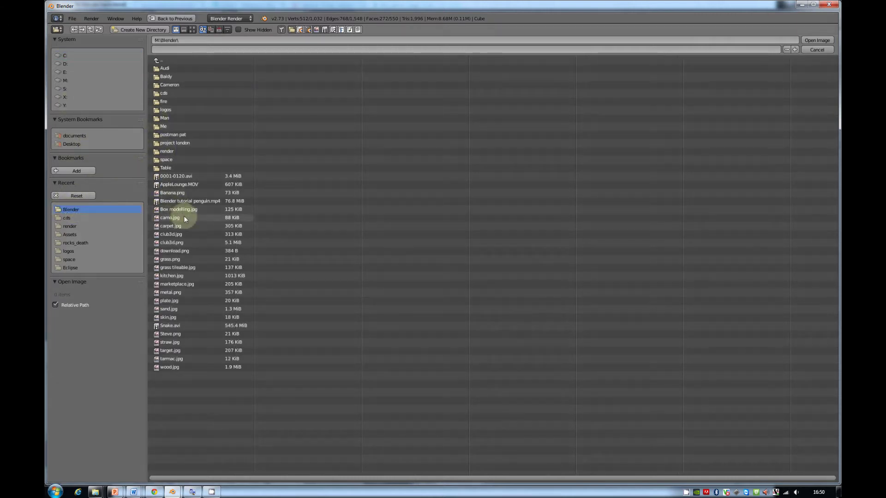
double_click(168, 217)
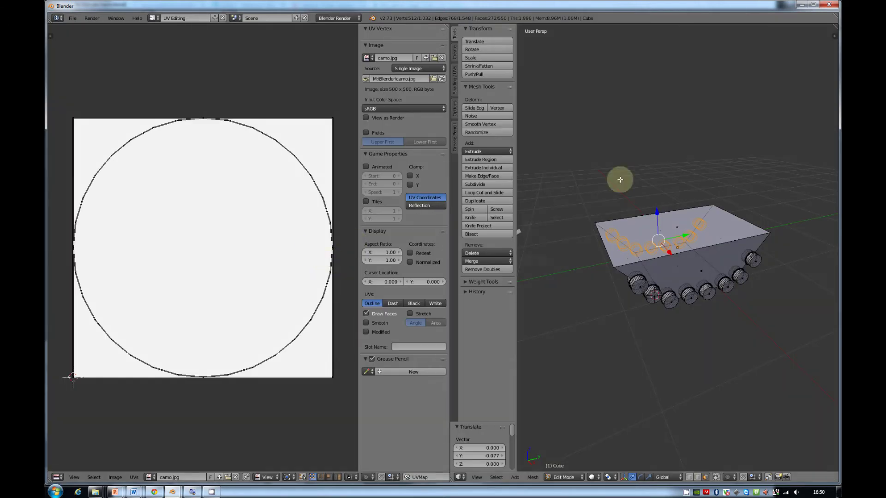
Select the whole tank mesh, assign camo.jpg, and Smart UV Project it (angle limit 66).
key(a)
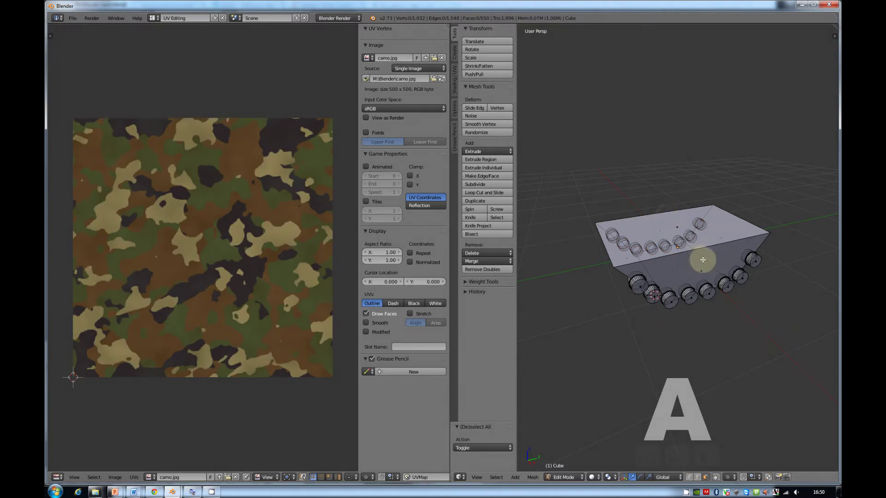
key(a)
key(a)
key(a)
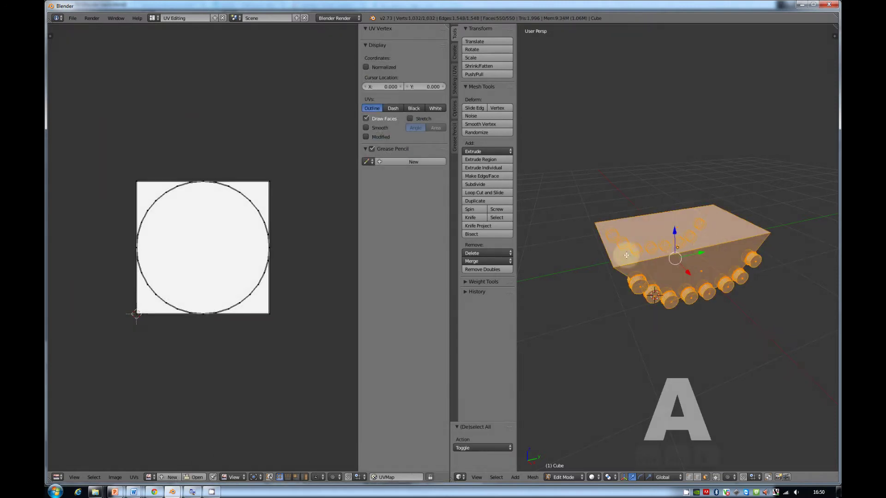
click(150, 477)
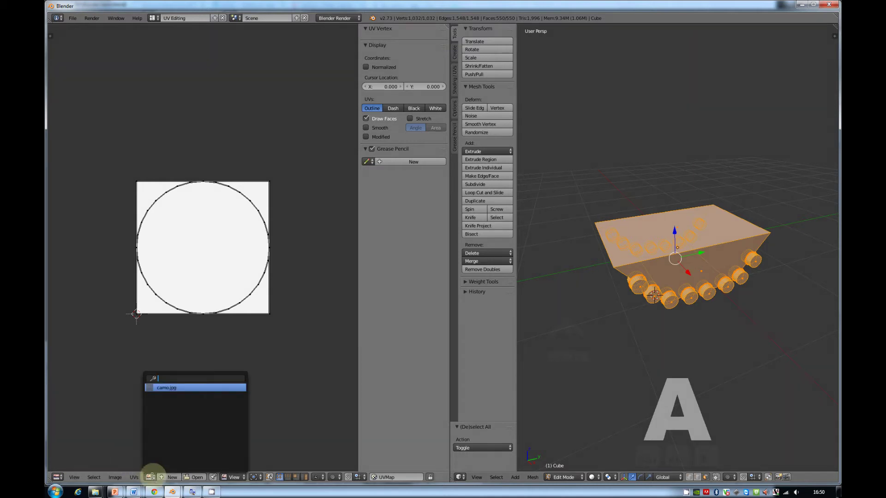
click(170, 388)
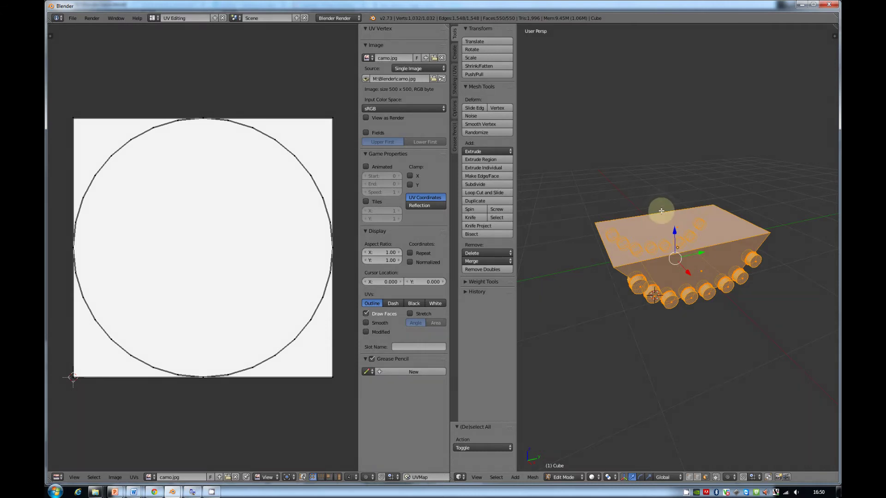
key(u)
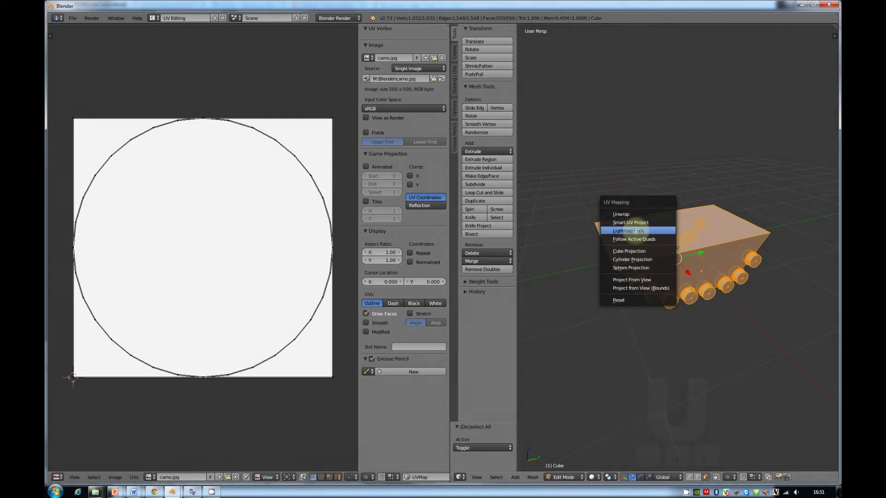
click(642, 223)
click(644, 274)
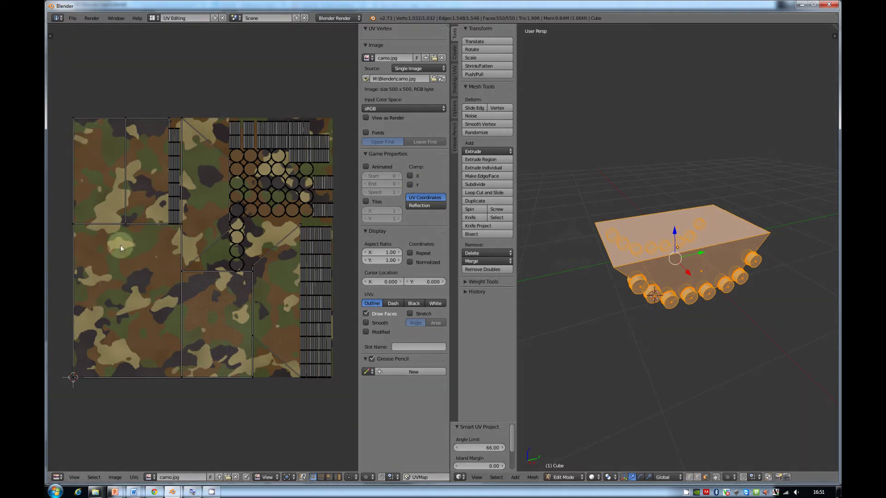
Return to the Default layout and set viewport shading to Material.
click(152, 18)
click(162, 56)
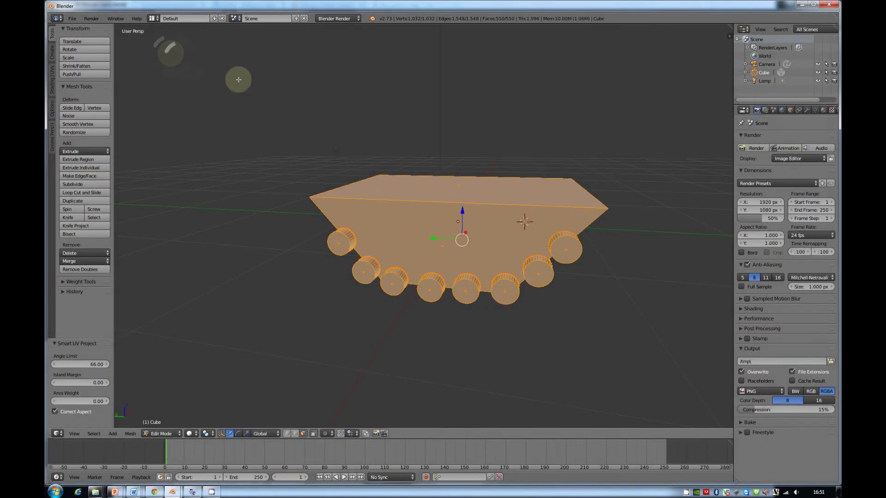
click(189, 434)
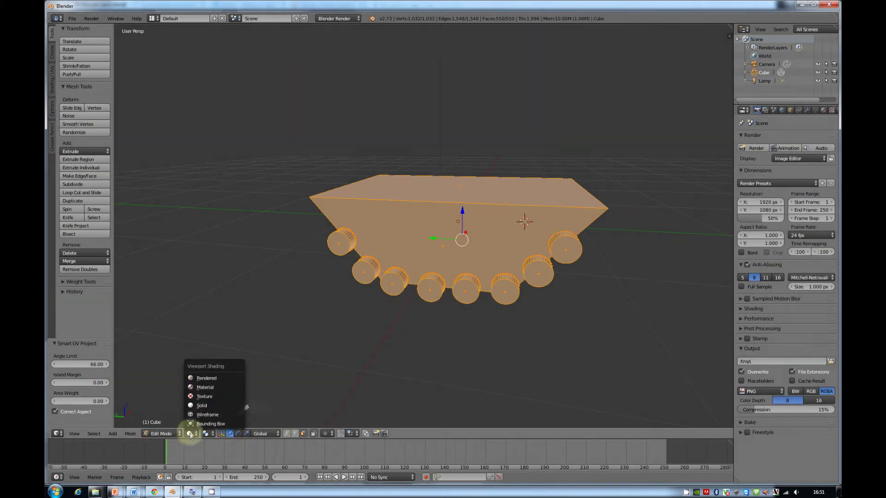
click(209, 386)
mouse_move(289, 310)
middle_down()
mouse_move(352, 310)
mouse_move(358, 340)
middle_up()
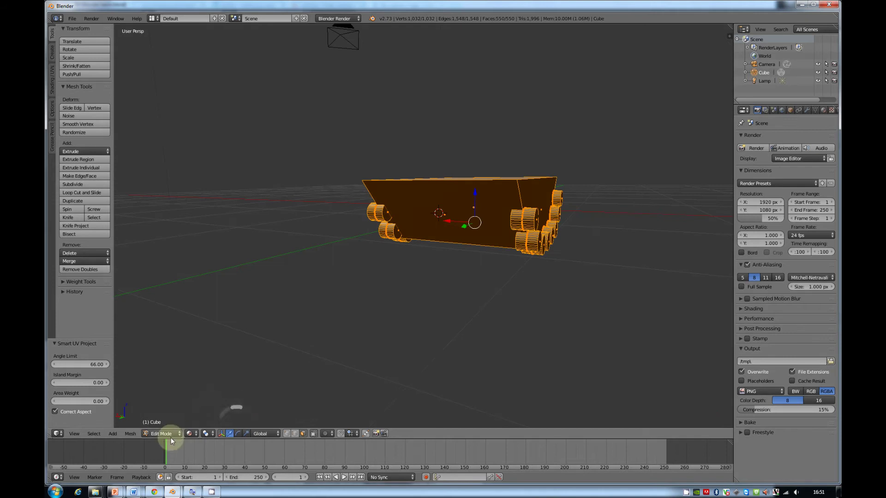
mouse_move(399, 290)
middle_down()
mouse_move(431, 313)
mouse_move(532, 286)
middle_up()
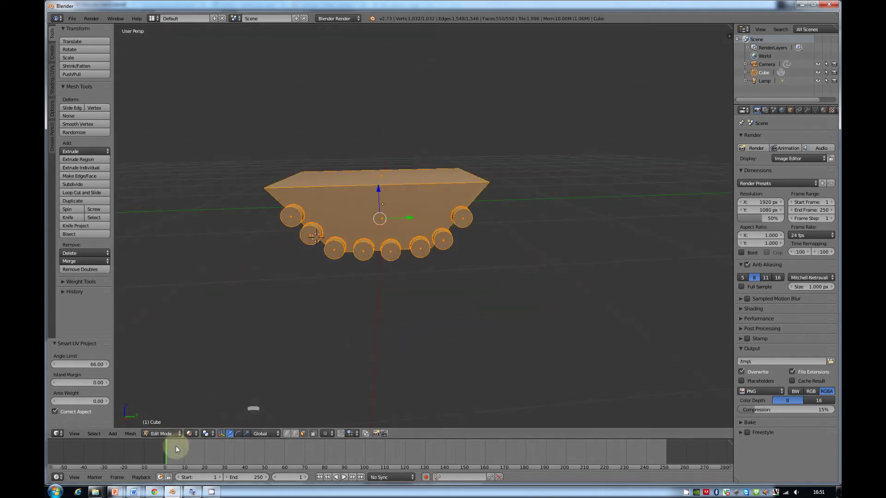
Switch viewport shading to Texture so the hull shows camo.jpg, toggling out of Edit Mode.
click(189, 434)
click(199, 396)
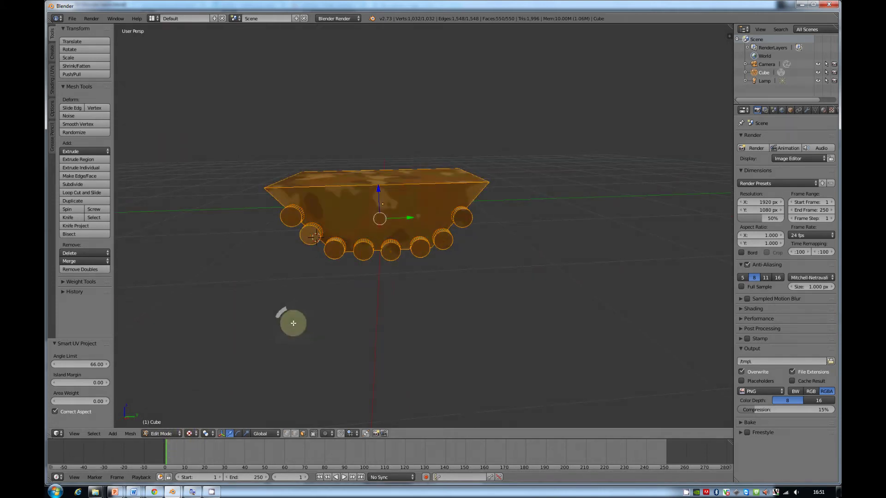
middle_drag(291, 320, 336, 331)
middle_drag(372, 253, 391, 183)
key(Tab)
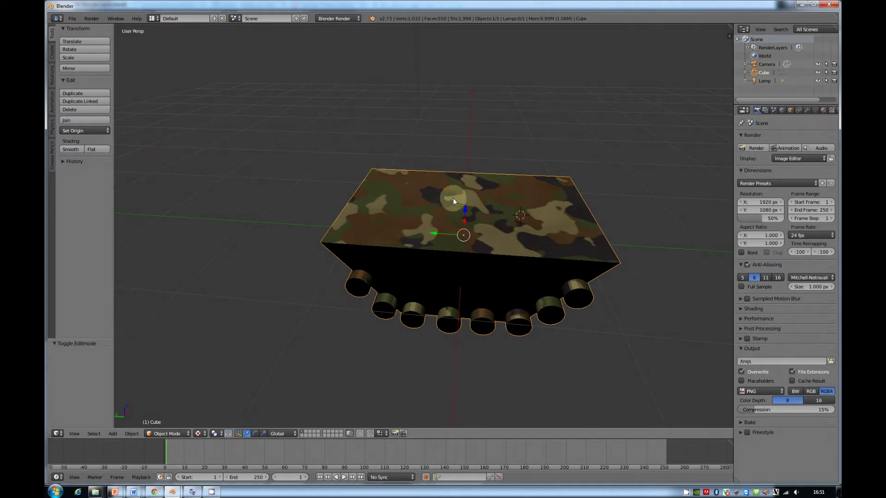
middle_drag(472, 203, 513, 222)
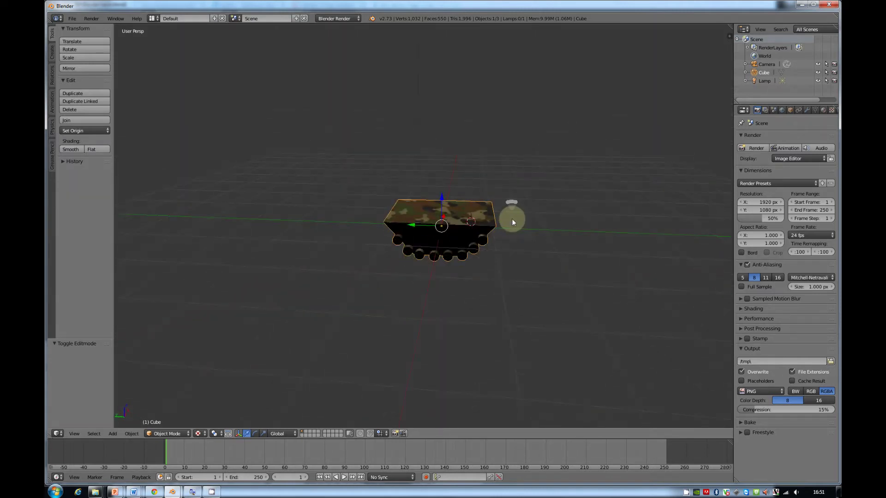
key(Tab)
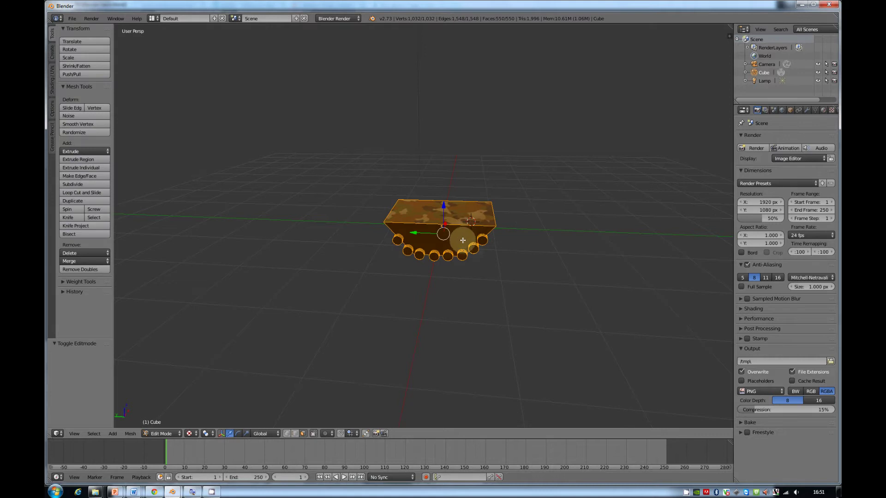
Add a new cube, Cube.001, in Object Mode and switch to the four-view layout.
key(Tab)
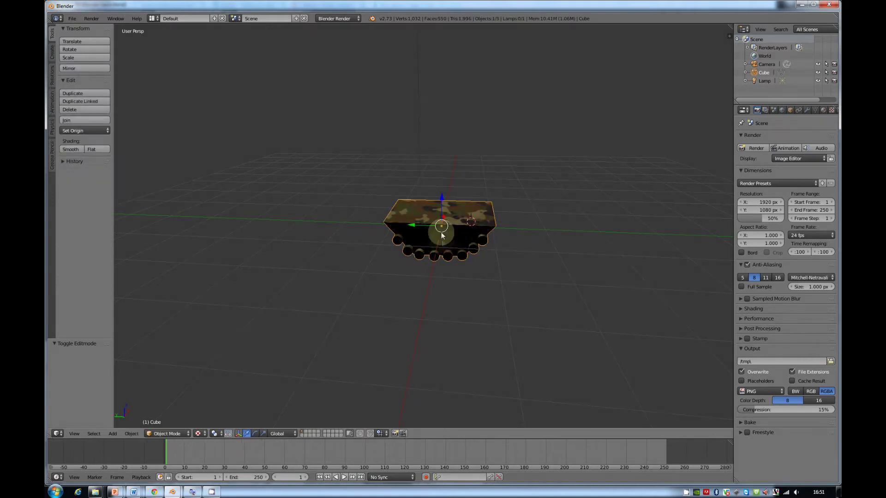
key(shift+a)
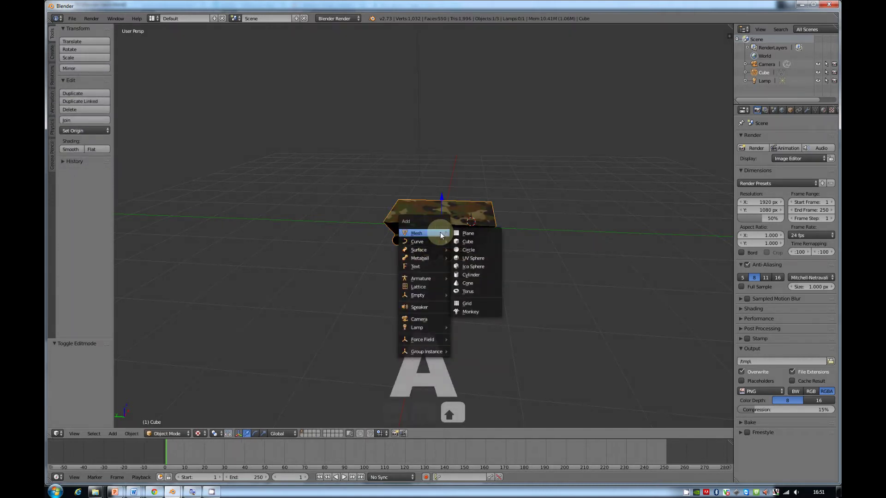
click(461, 243)
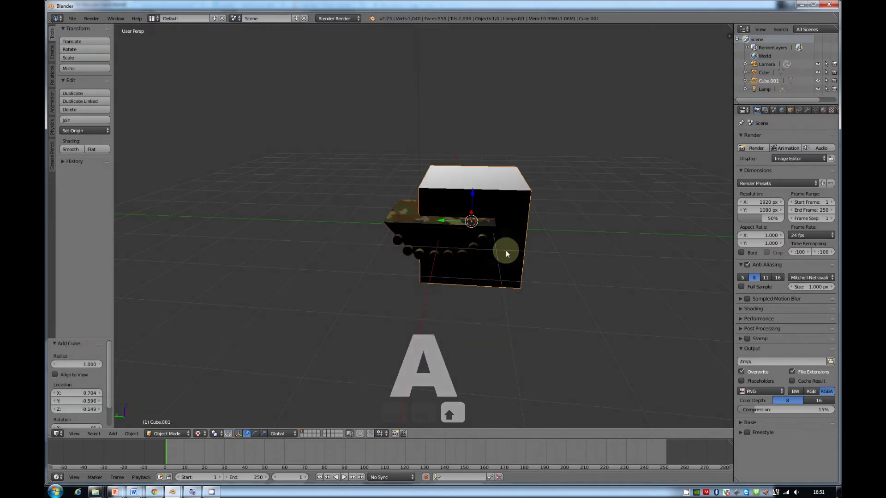
key(ctrl+alt+q)
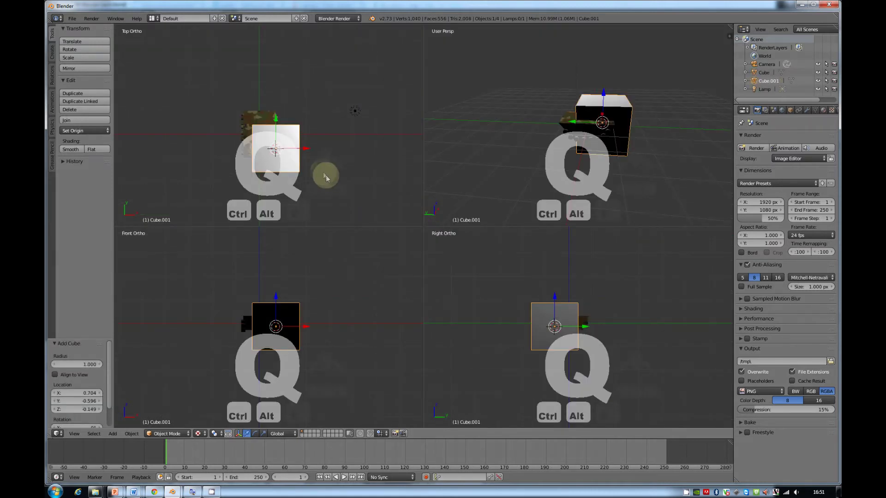
Shrink Cube.001 and position it on top of the tank's hull.
key(g)
click(309, 160)
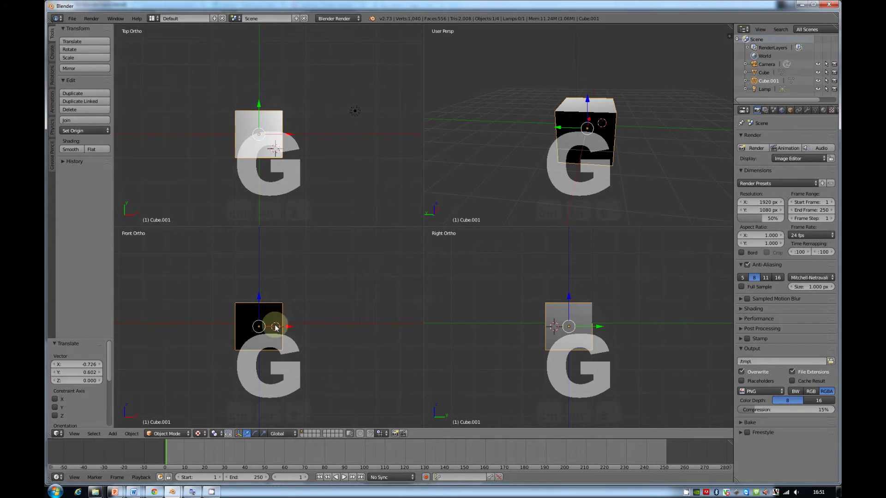
key(g)
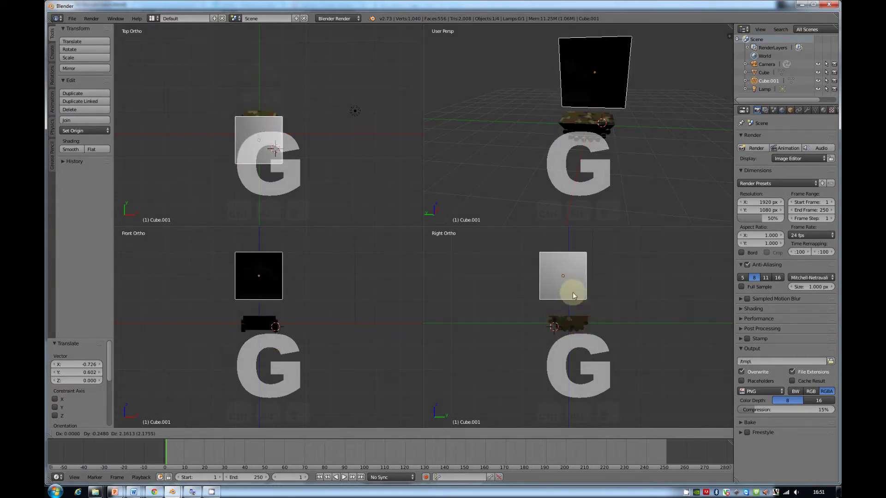
click(576, 301)
key(s)
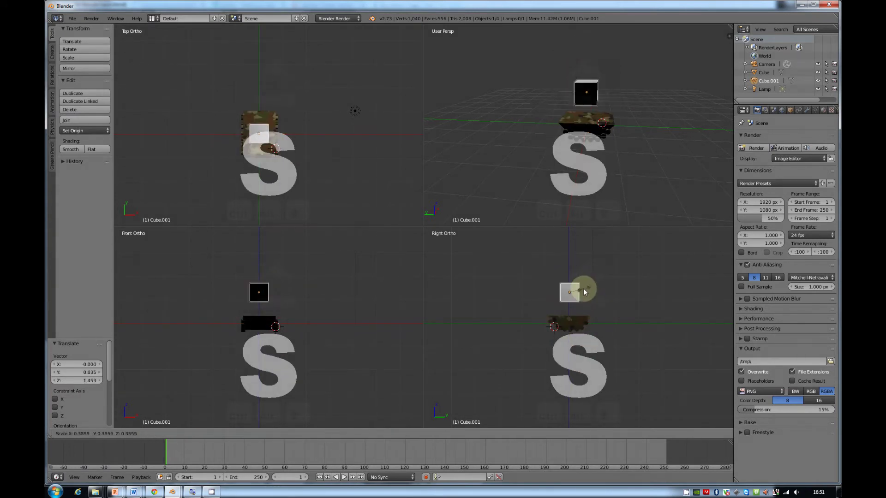
click(582, 288)
key(g)
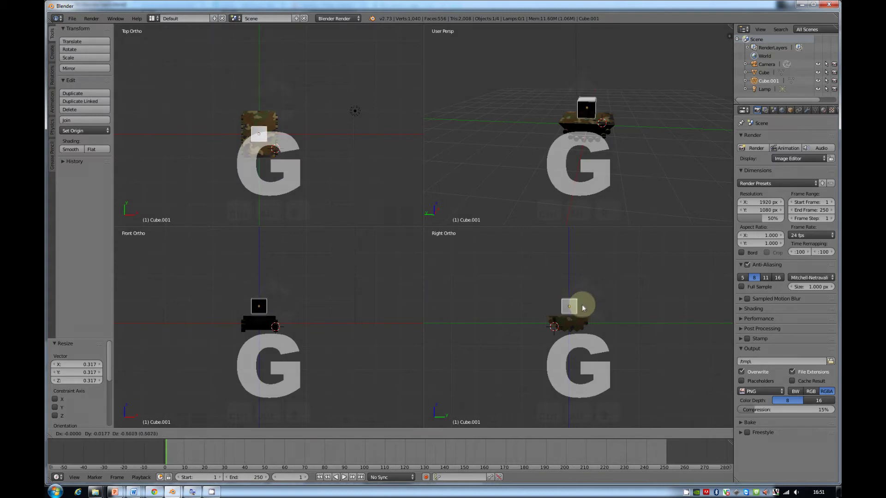
click(582, 306)
key(g)
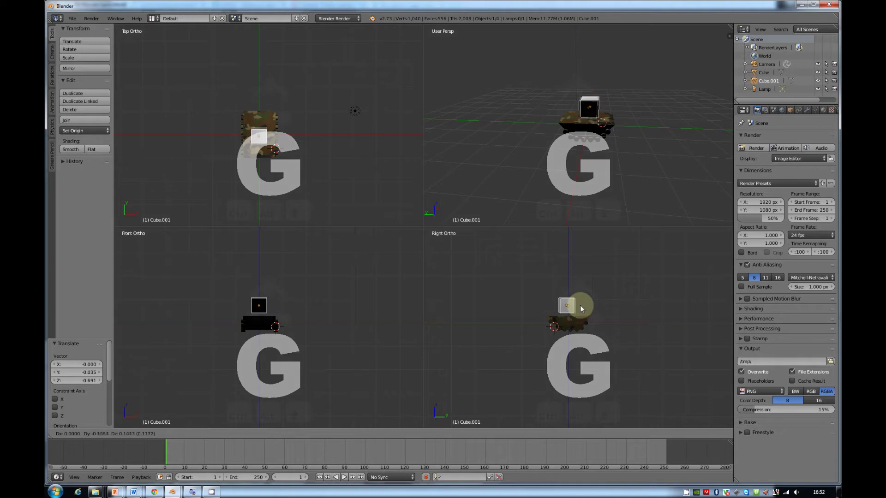
click(577, 300)
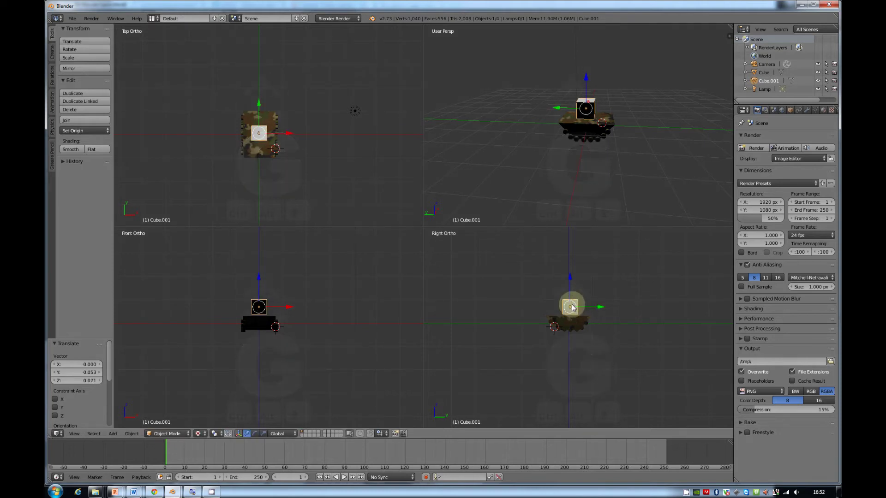
Flatten Cube.001 along Z into a slab resting on the hull.
key(s)
key(z)
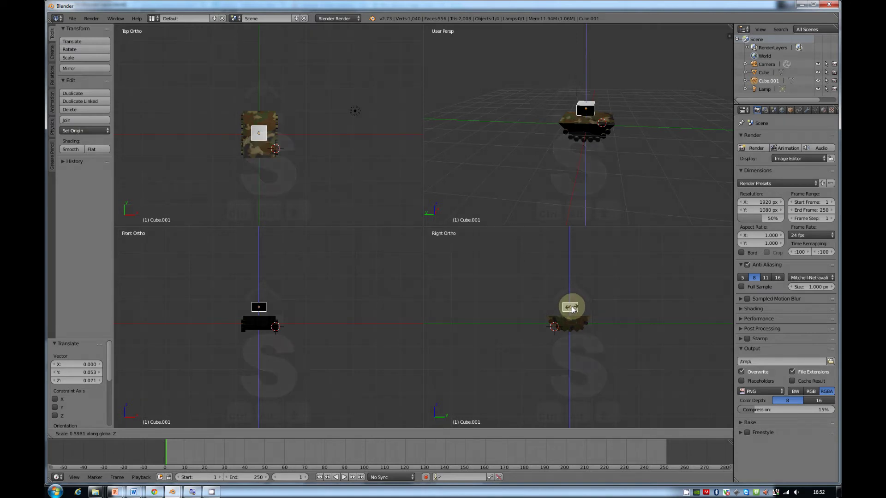
click(572, 309)
key(g)
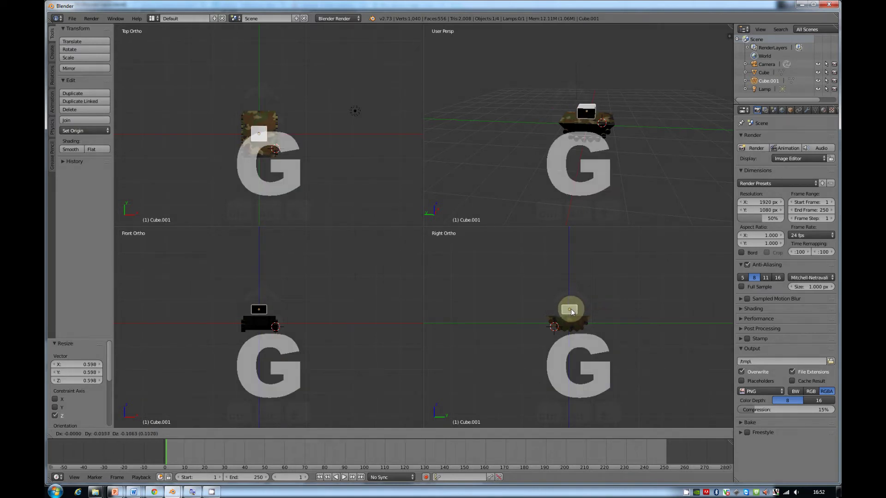
click(571, 311)
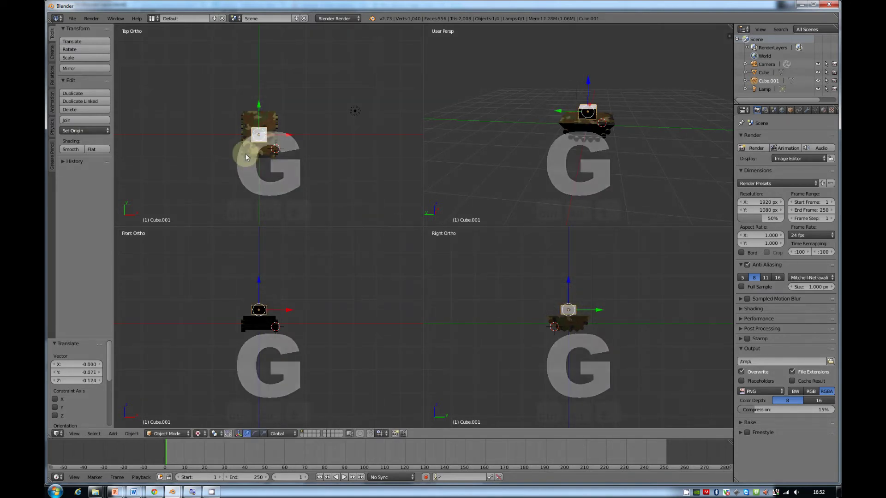
right_click(260, 119)
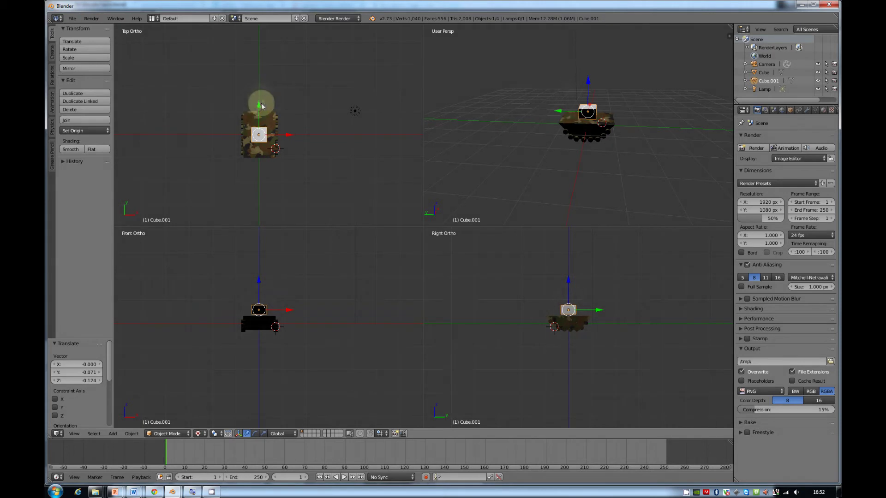
Stretch the turret block along Y to 1.756 and widen it along X.
key(s)
key(y)
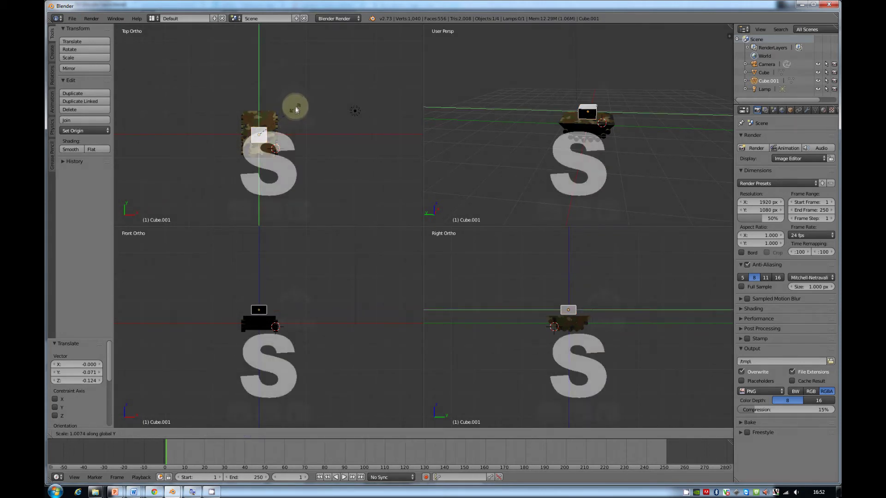
click(308, 73)
key(s)
key(x)
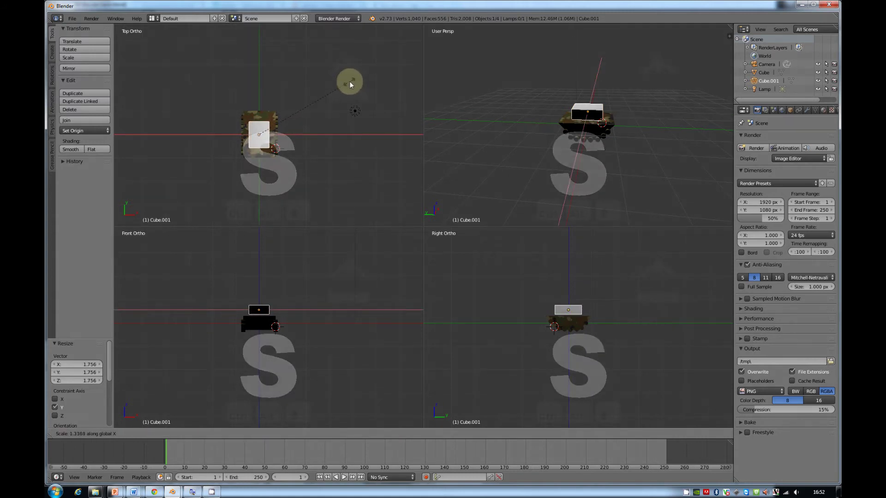
click(349, 81)
In Edit Mode with a single perspective view, select the turret's front face in face mode.
key(Tab)
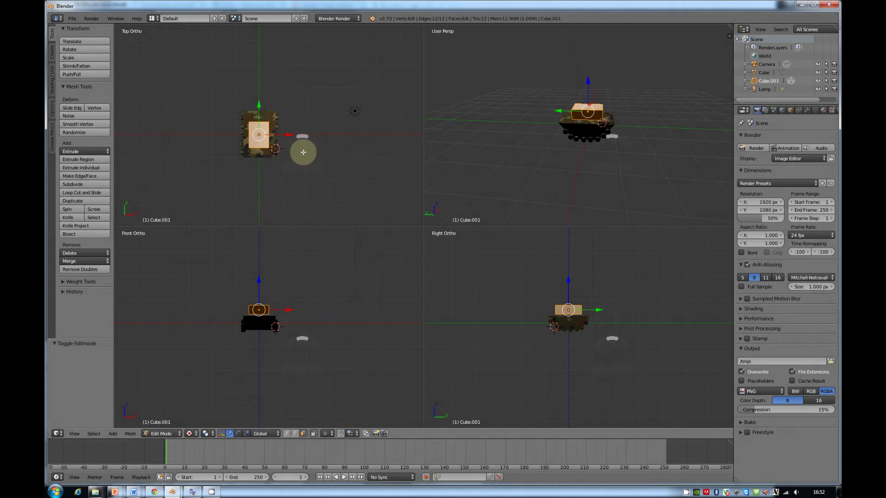
key(ctrl+alt+q)
middle_drag(429, 148, 480, 166)
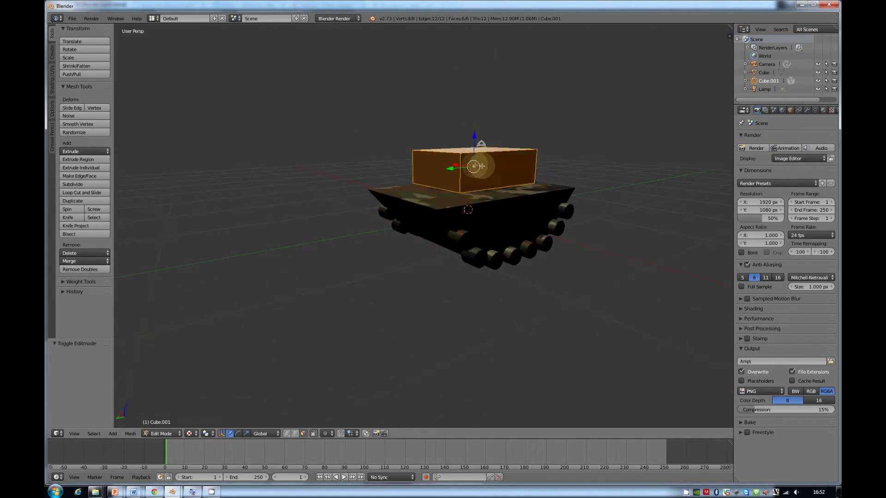
key(ctrl+Tab)
click(441, 170)
right_click(440, 173)
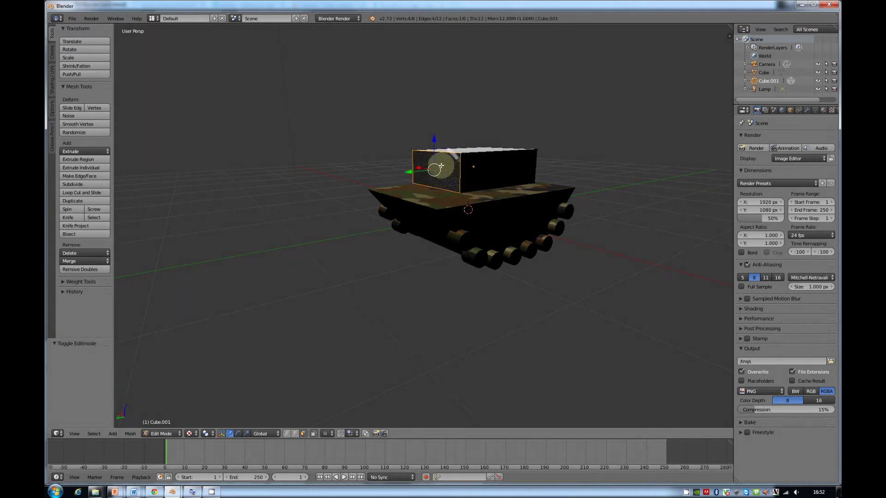
Extrude the front face and scale it down to 0.503.
key(e)
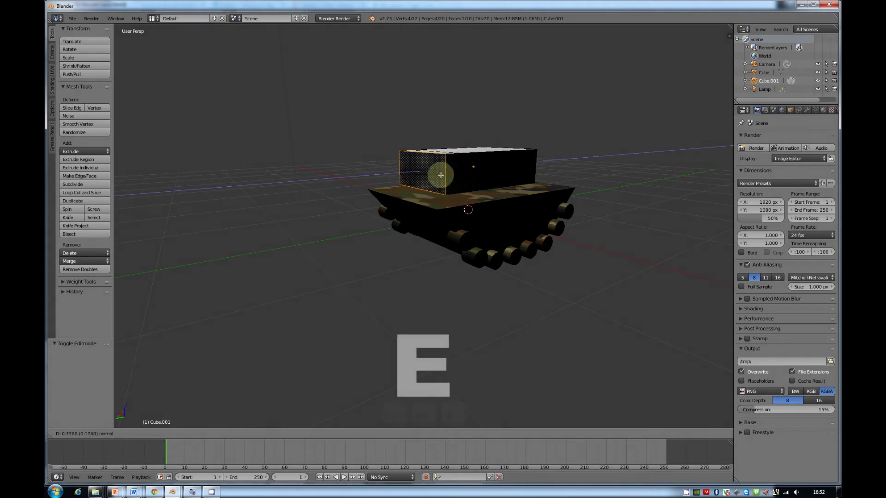
click(438, 174)
key(s)
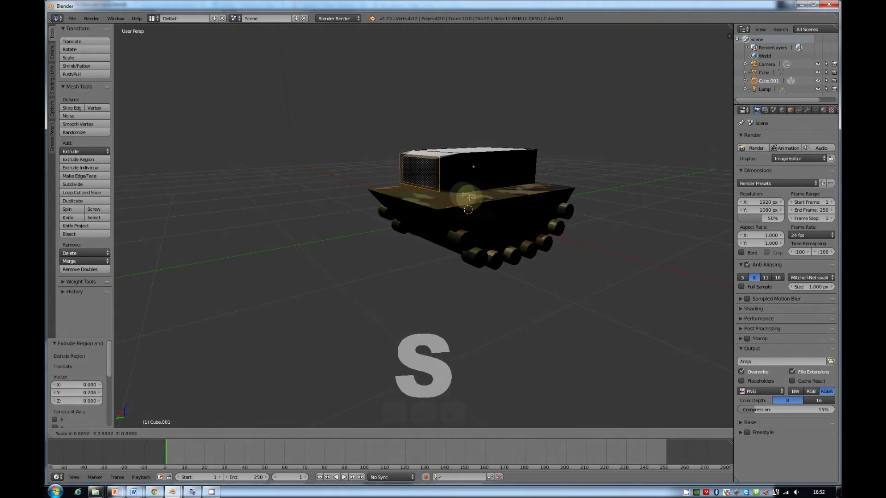
click(447, 192)
middle_drag(447, 192, 271, 192)
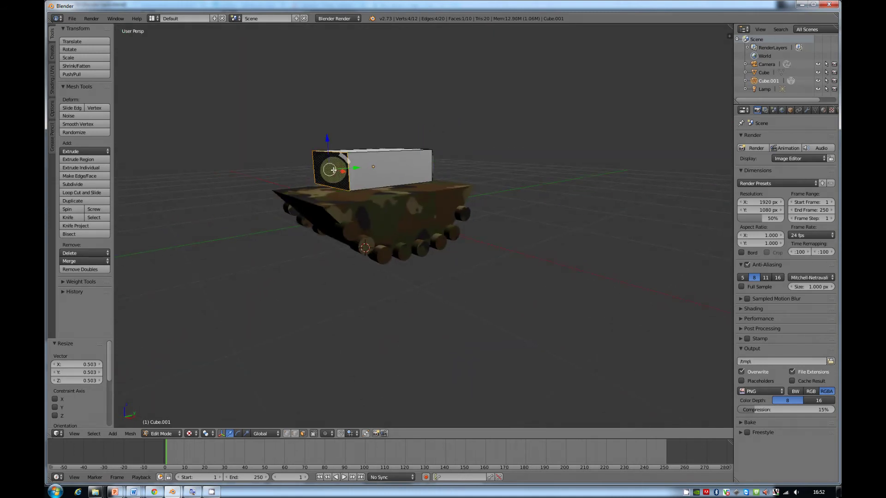
Extrude the front face again and scale it to 0.555, forming a stepped gun mount.
key(e)
click(334, 172)
key(s)
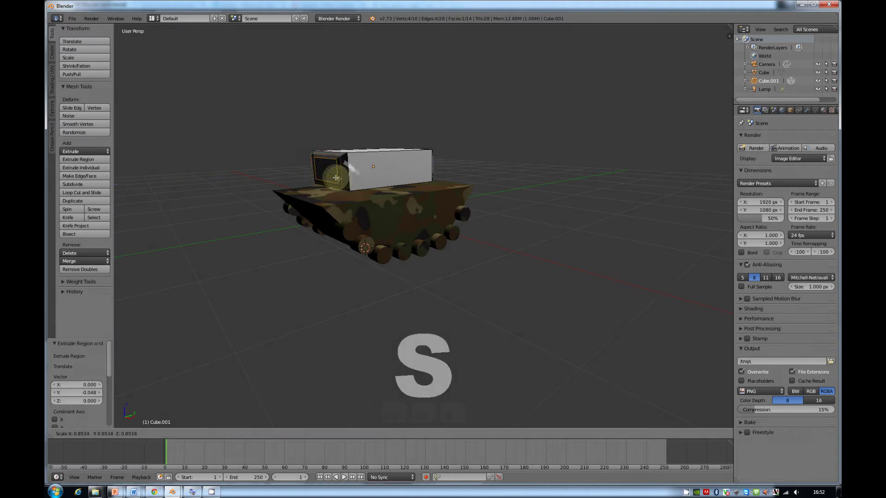
click(335, 178)
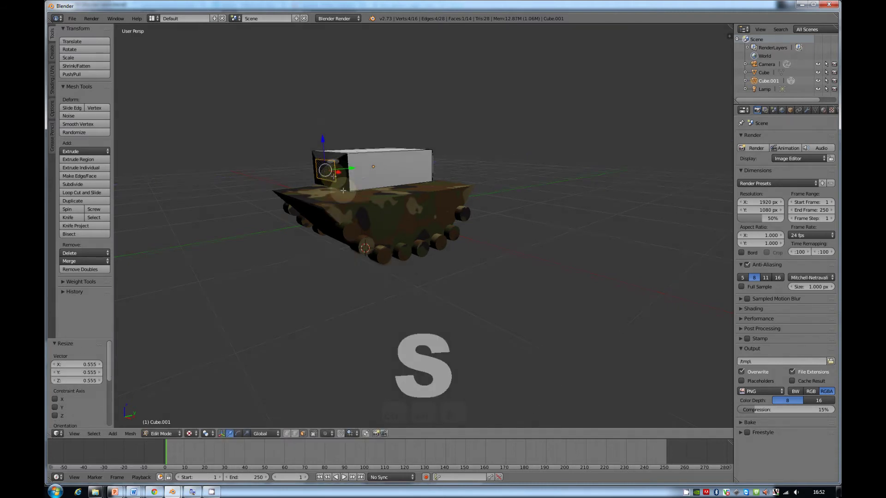
middle_drag(336, 178, 484, 188)
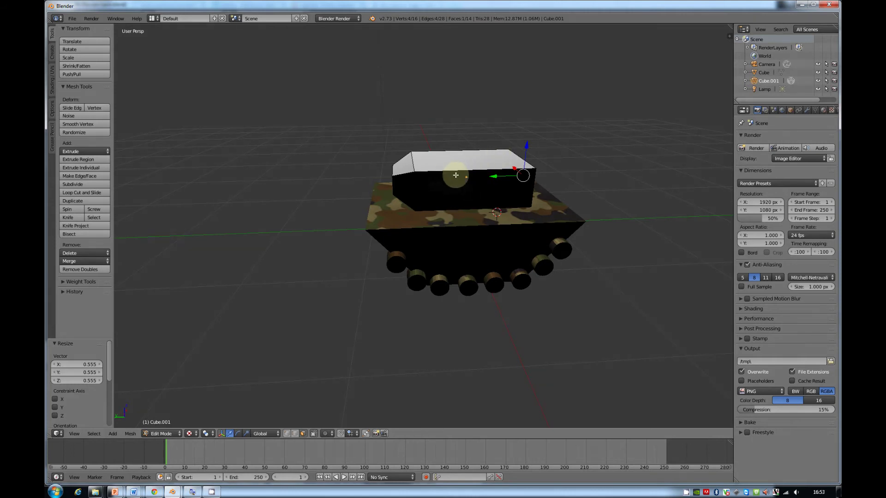
Select the whole turret mesh and Smart UV Project it in the UV Editing layout.
key(Tab)
key(Tab)
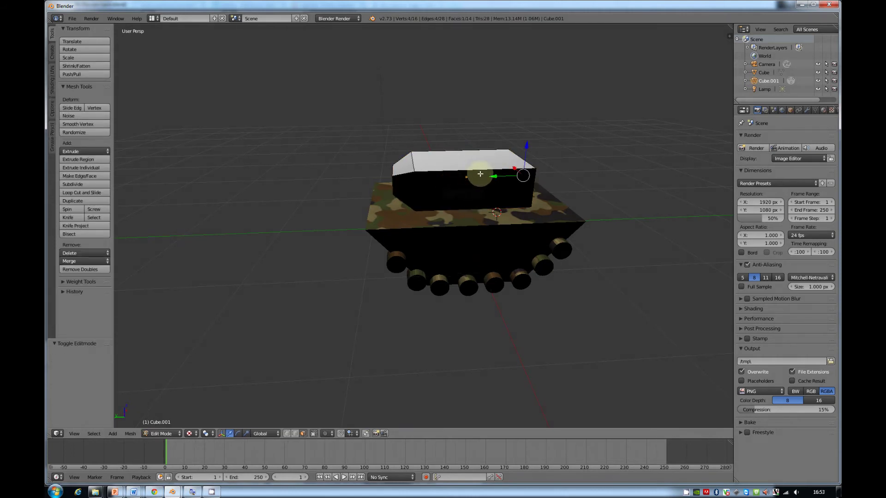
key(a)
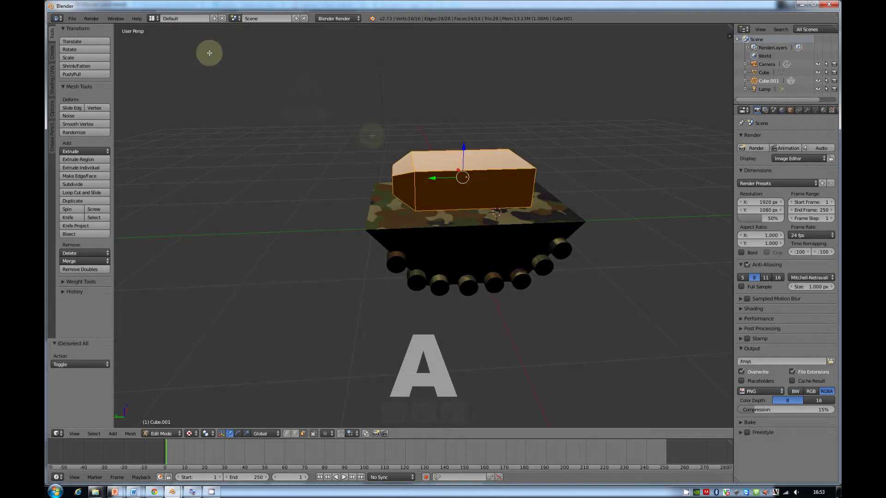
click(155, 19)
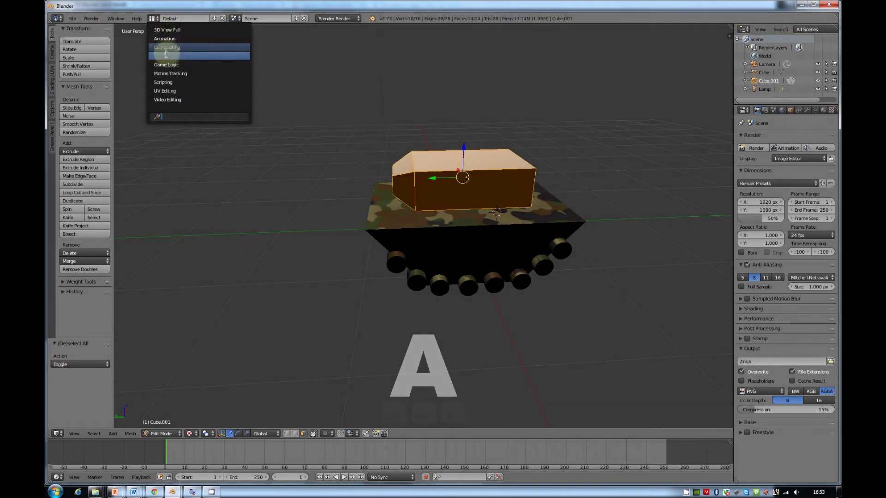
click(164, 91)
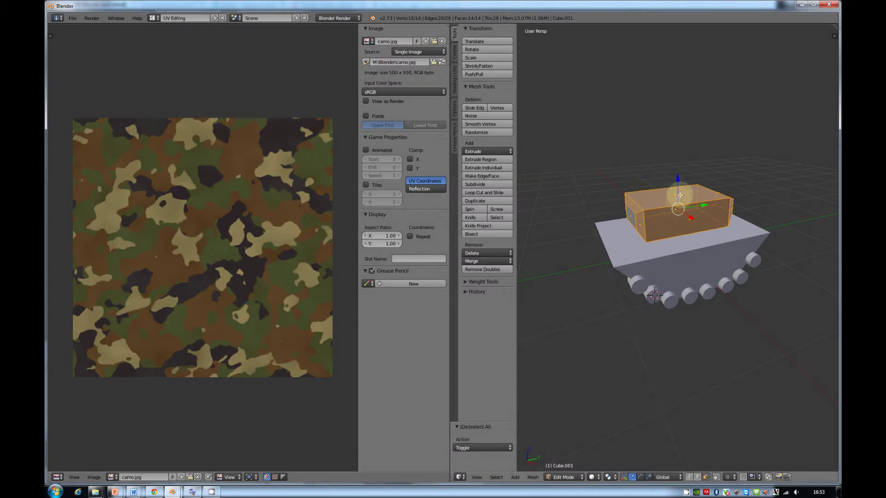
key(u)
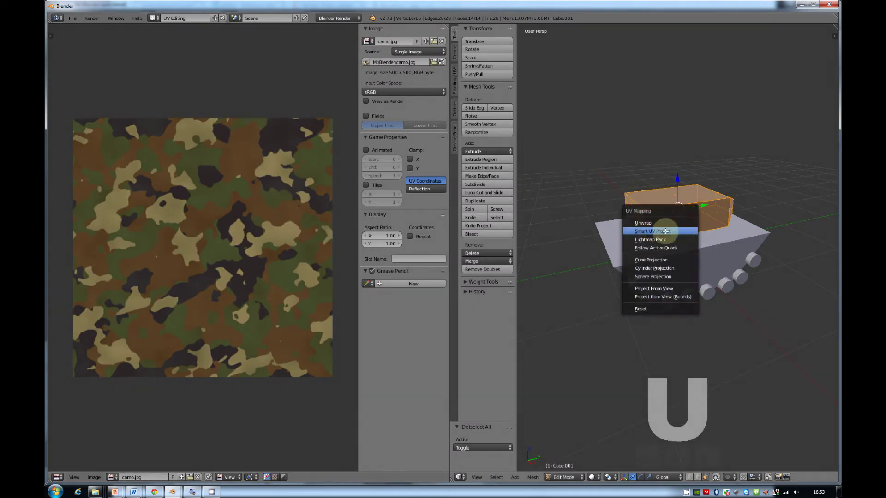
click(666, 231)
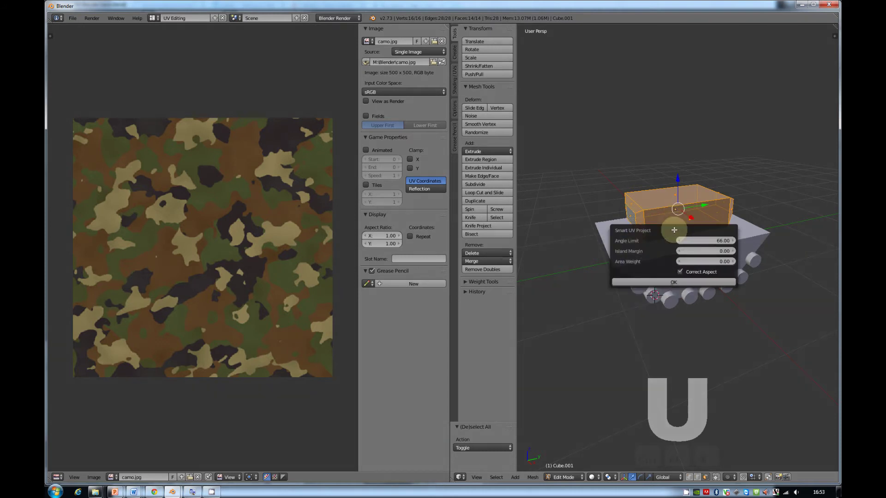
click(674, 282)
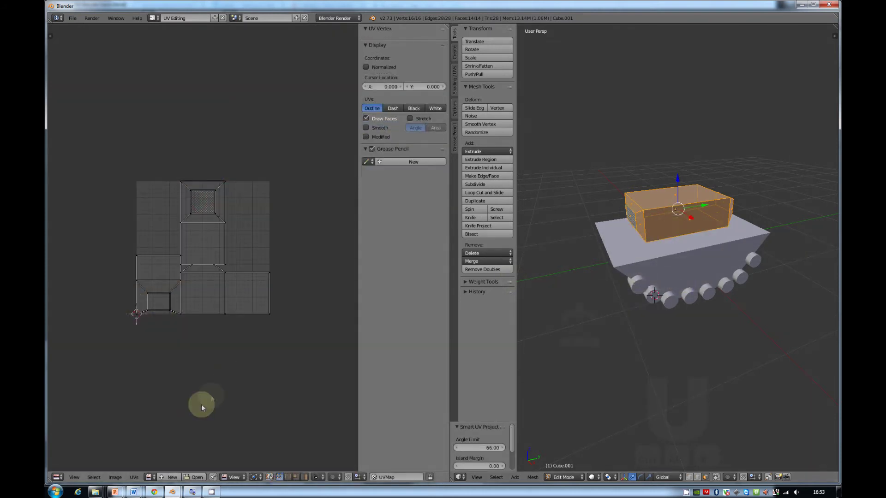
Assign camo.jpg to the turret and return to the Default layout to view it.
click(150, 477)
click(165, 390)
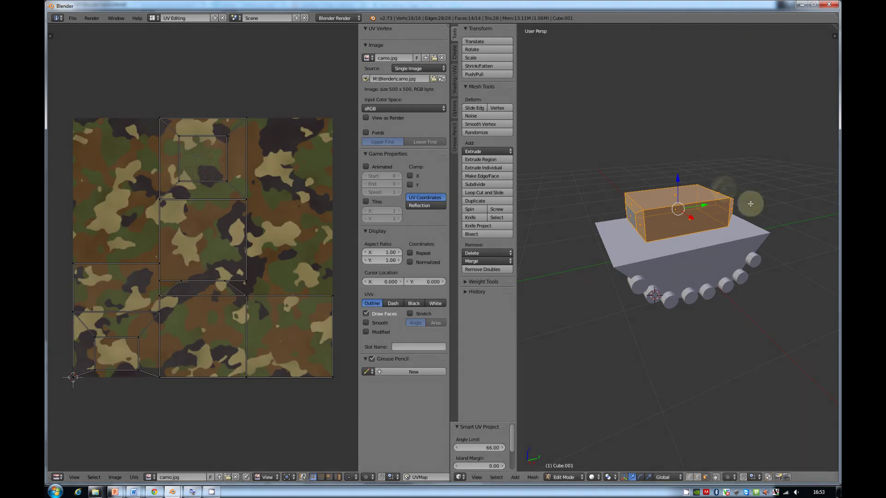
click(152, 18)
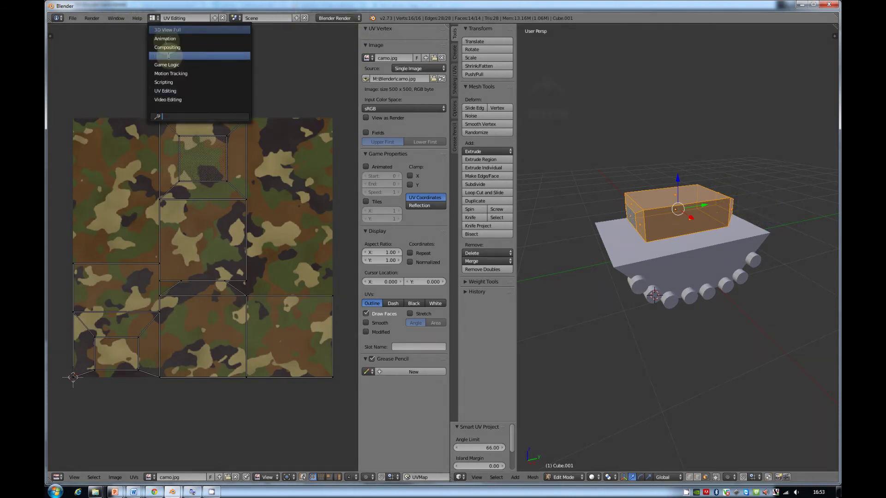
click(168, 55)
middle_drag(461, 268, 542, 210)
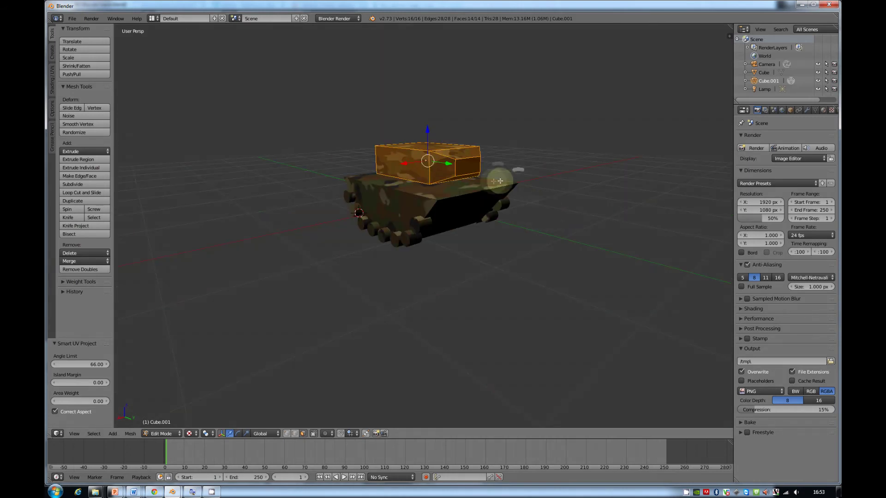
middle_drag(486, 195, 372, 161)
Add a third cube, Cube.002, in Object Mode and switch to four views.
key(Tab)
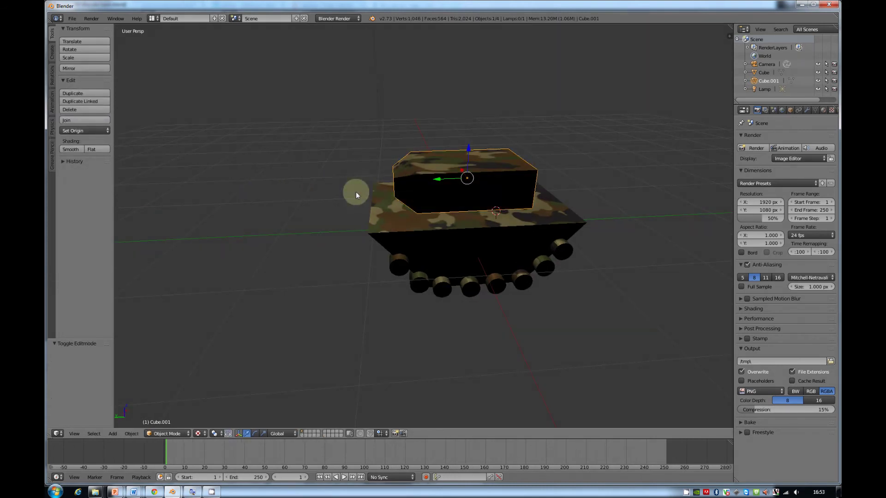
key(shift+a)
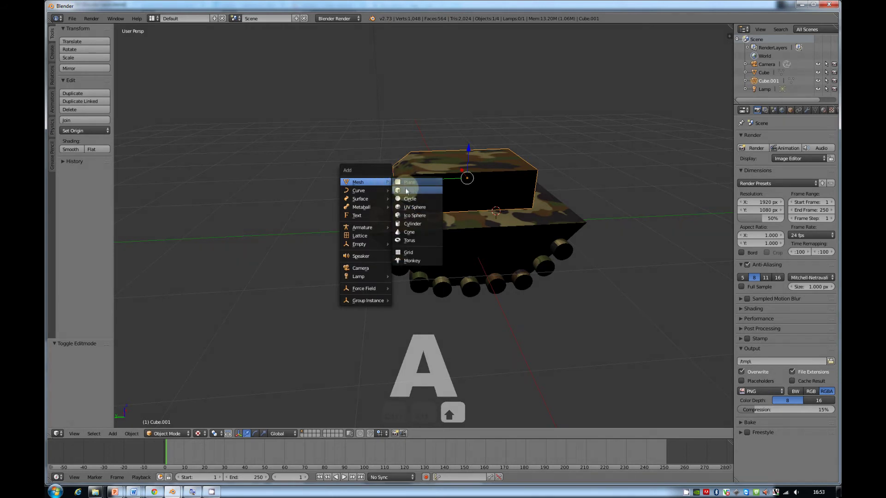
click(406, 187)
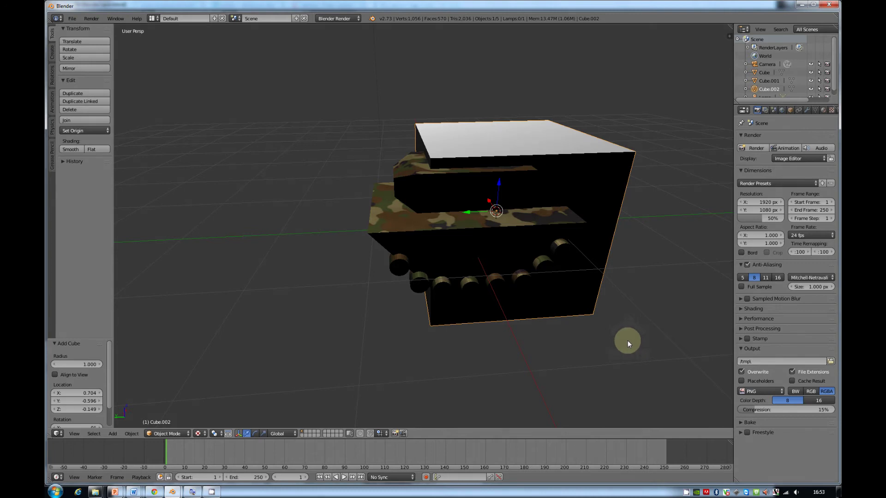
key(ctrl+alt+q)
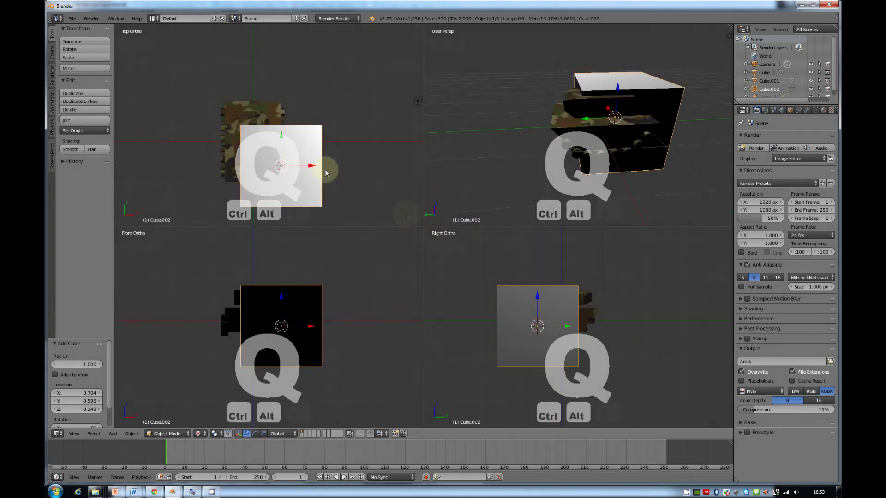
Shrink Cube.002 to 0.055 and place it against the turret's front end.
key(g)
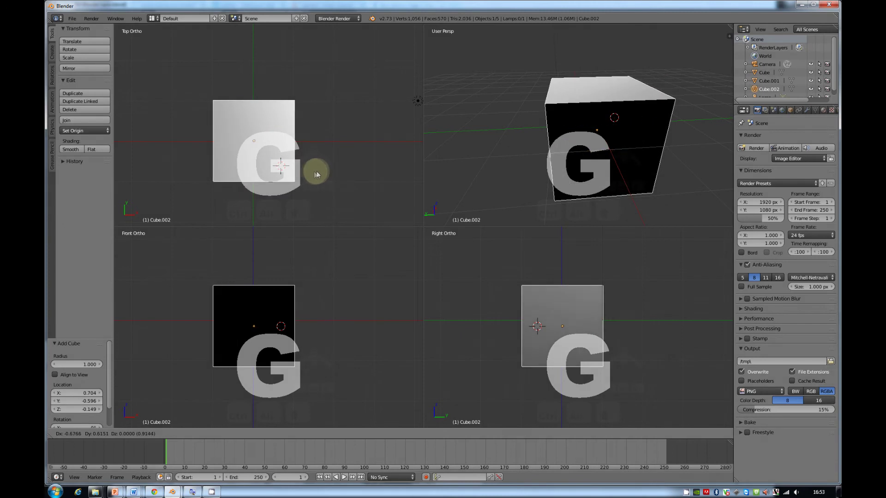
click(322, 177)
key(g)
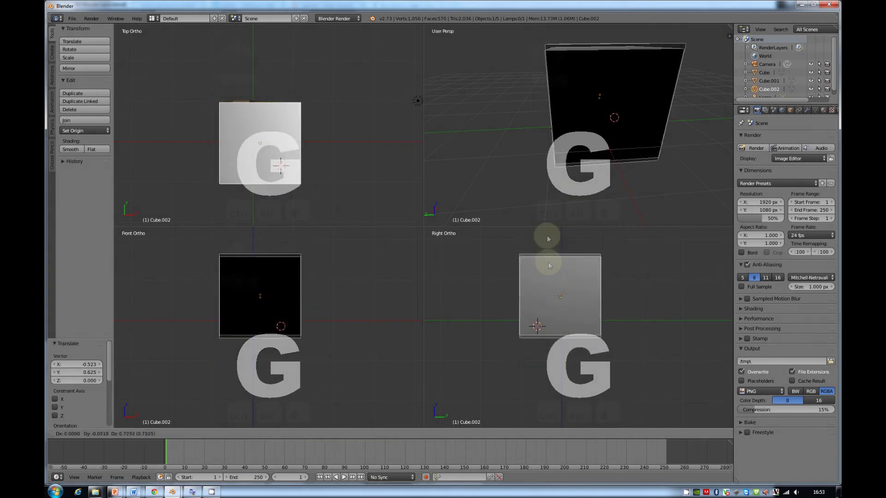
click(558, 239)
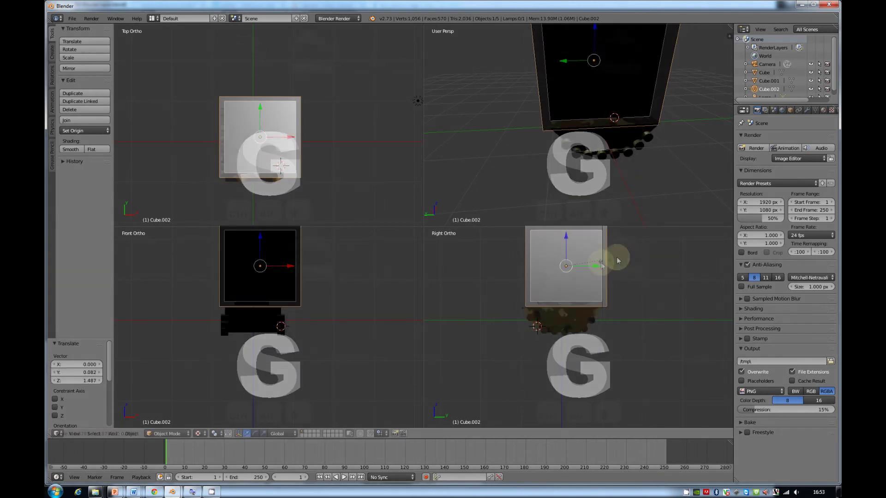
key(s)
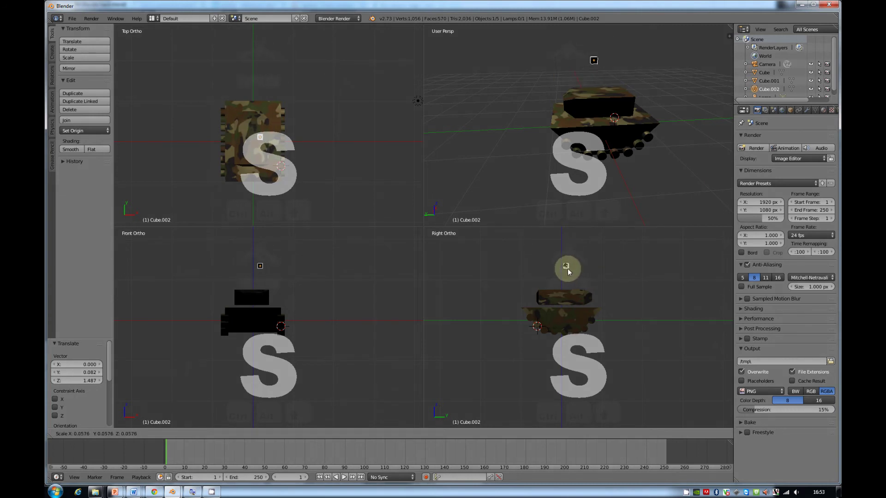
click(568, 268)
key(g)
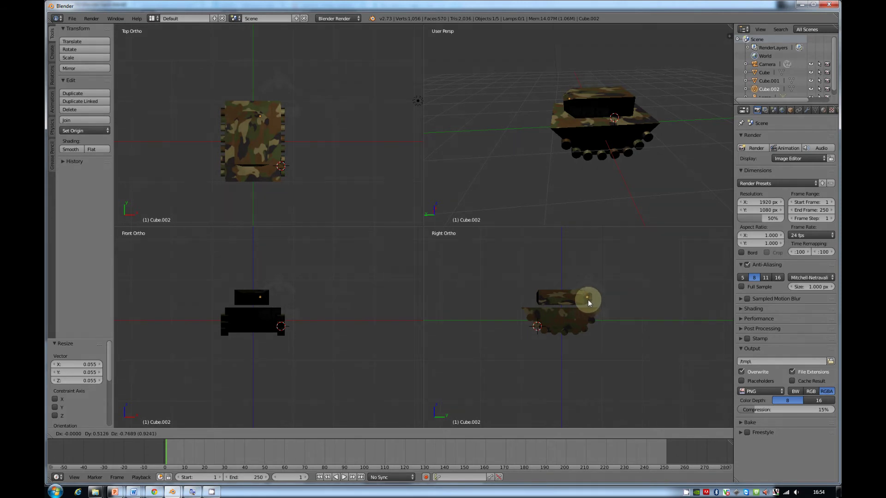
click(589, 303)
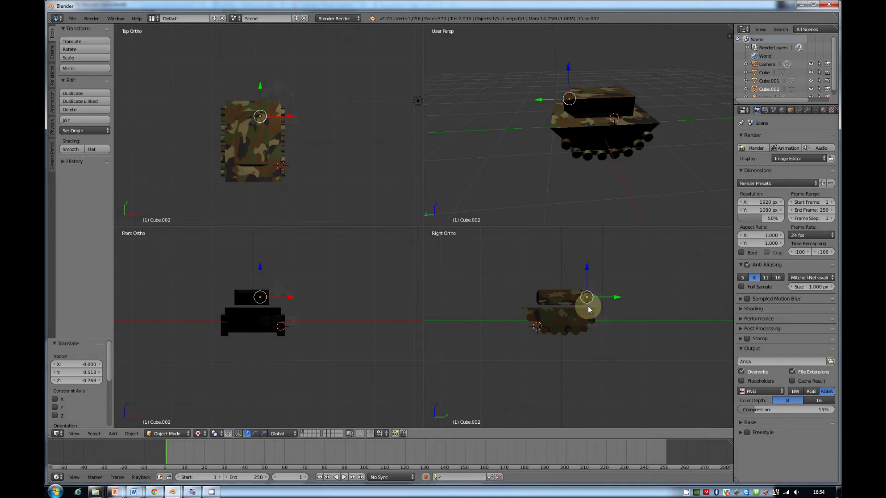
Switch to wireframe display and nudge the small cube into position.
scroll(589, 309, up, 4)
key(z)
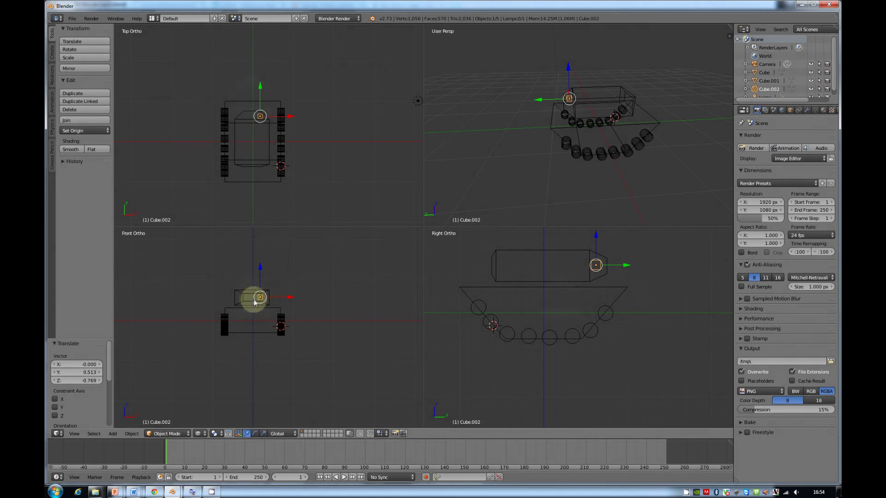
key(g)
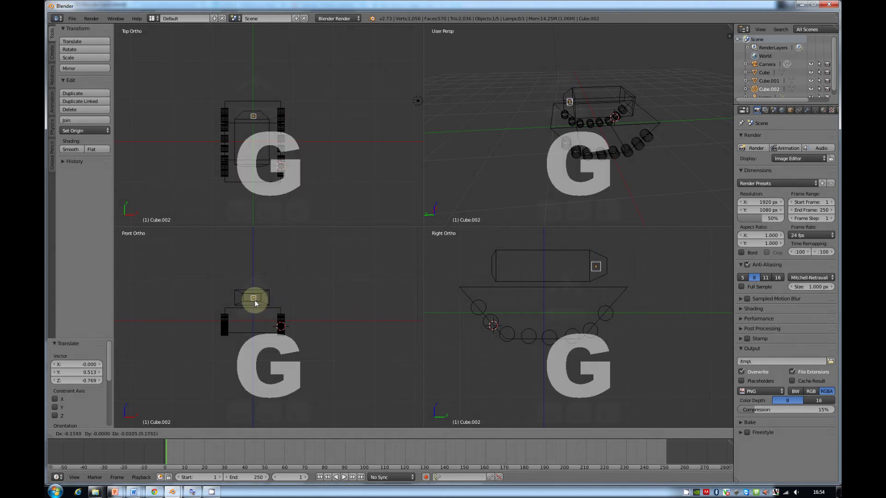
click(254, 300)
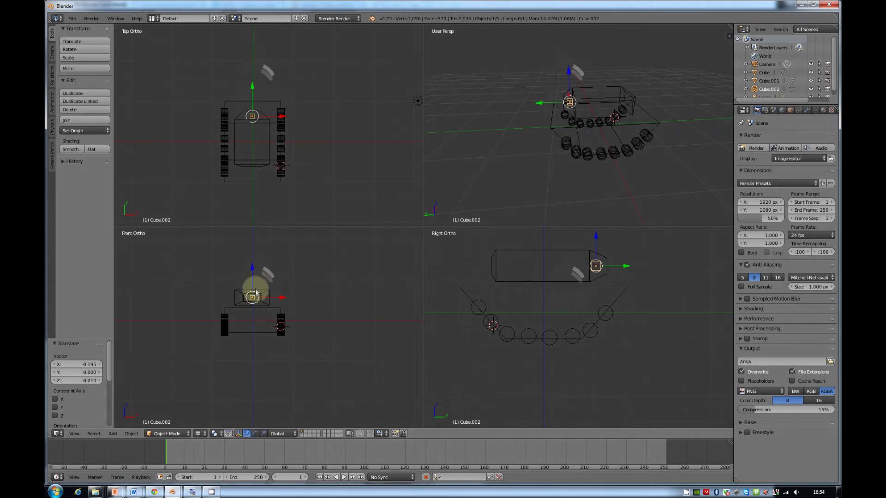
scroll(255, 298, up, 4)
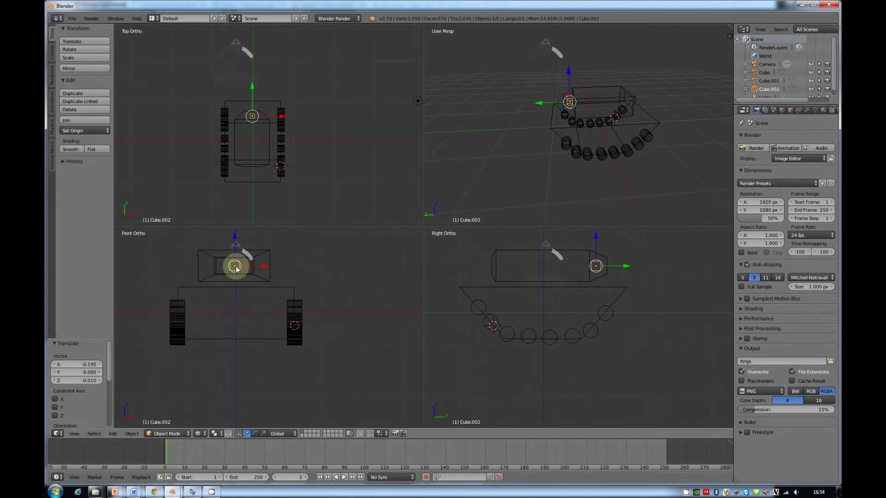
key(ctrl+Tab)
key(ctrl+Tab)
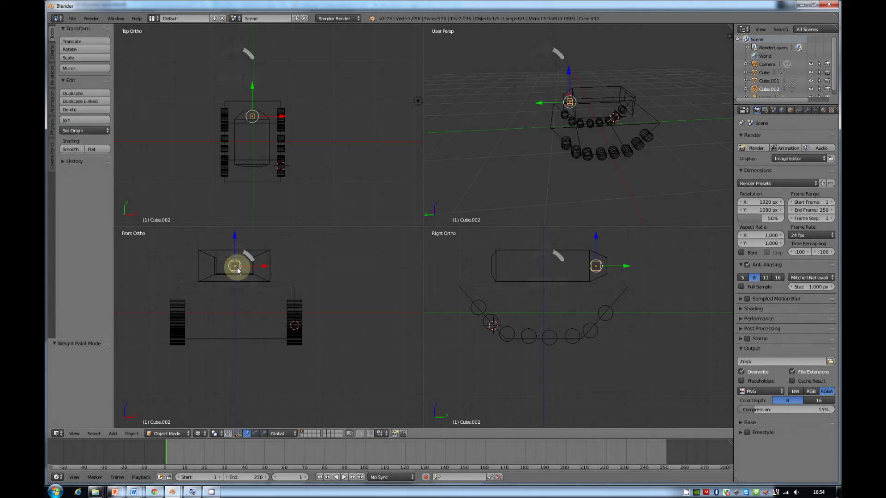
Pull the small cube's front face 1.498 along Y into a long barrel, then restore solid shading.
key(Tab)
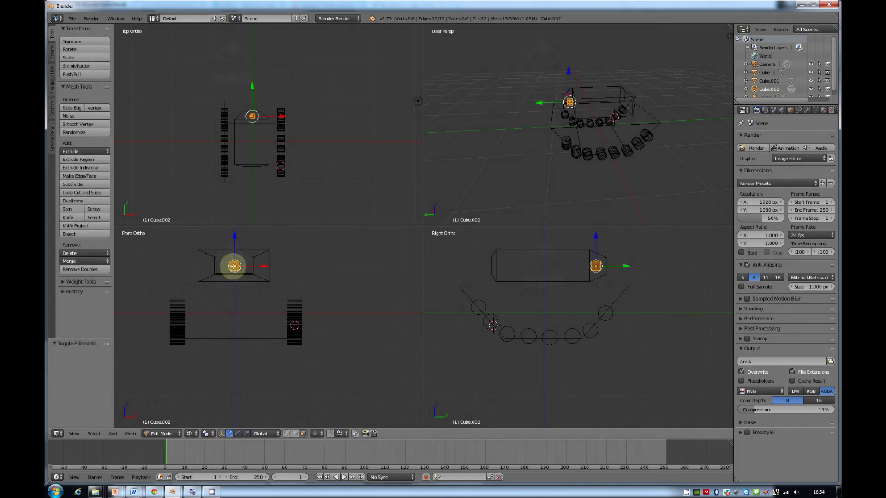
right_click(234, 266)
key(g)
key(y)
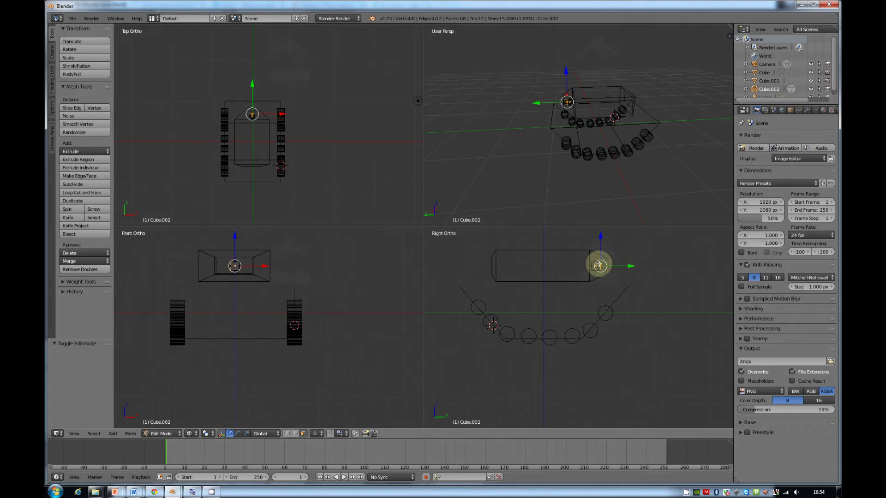
key(g)
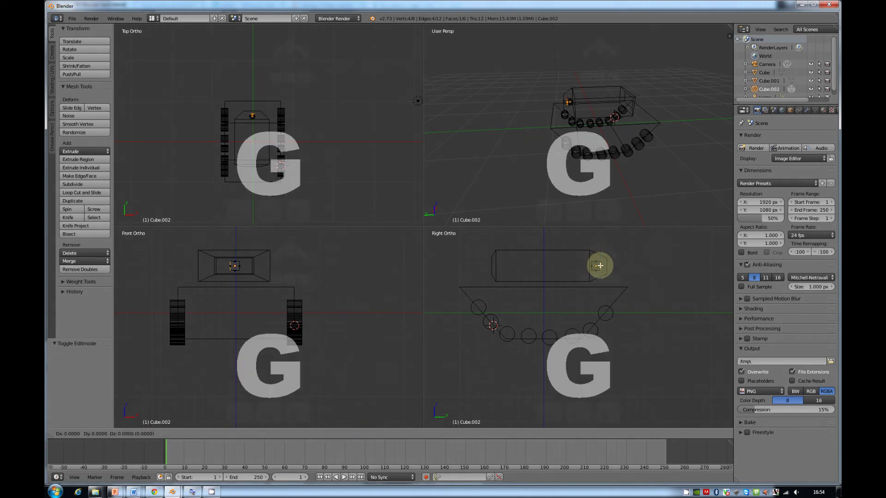
key(y)
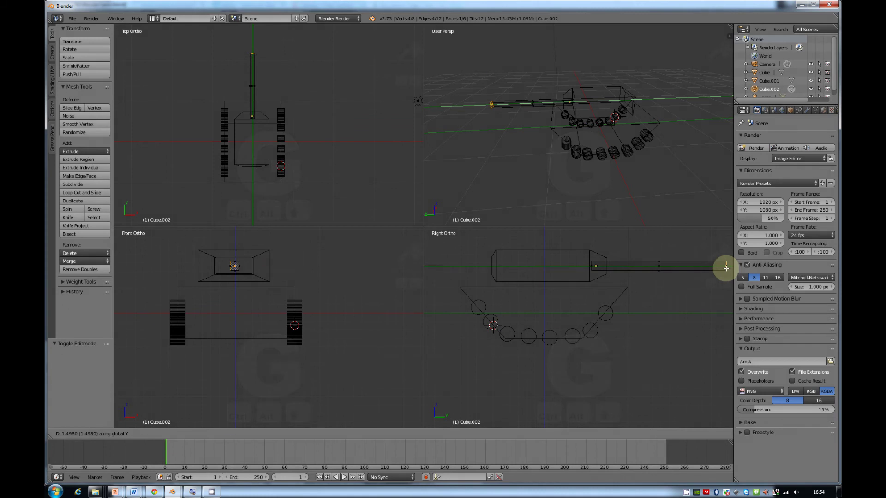
click(727, 268)
key(z)
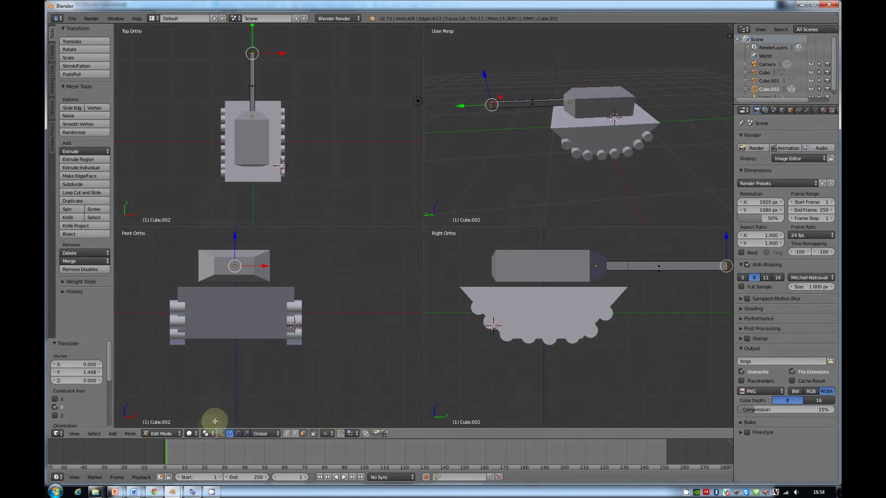
Set shading to Material then Texture and return to a single perspective view of the camo tank.
click(190, 434)
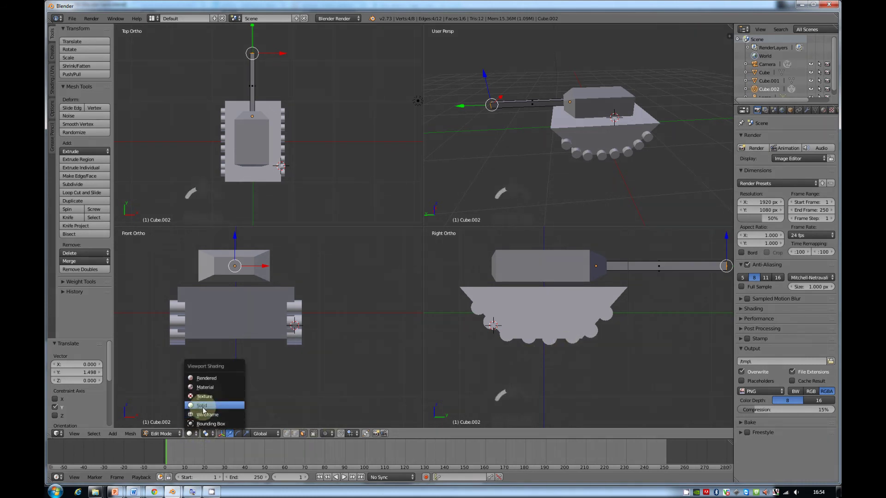
click(214, 386)
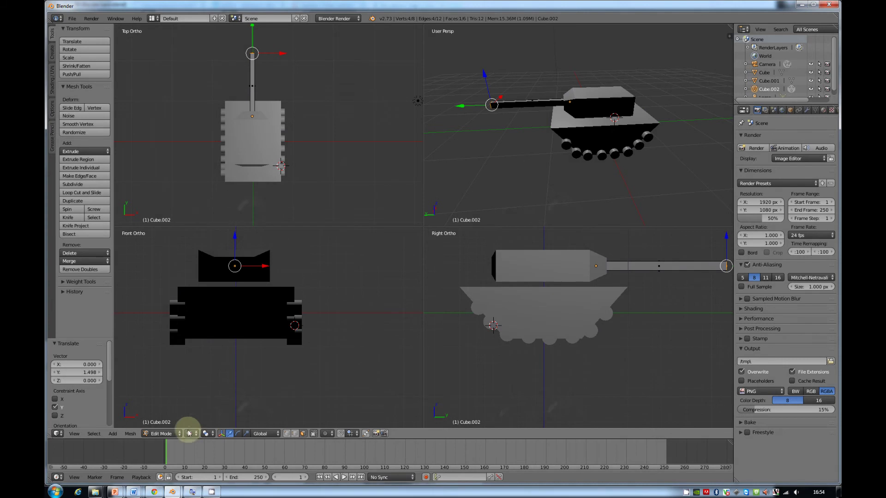
click(190, 434)
click(208, 395)
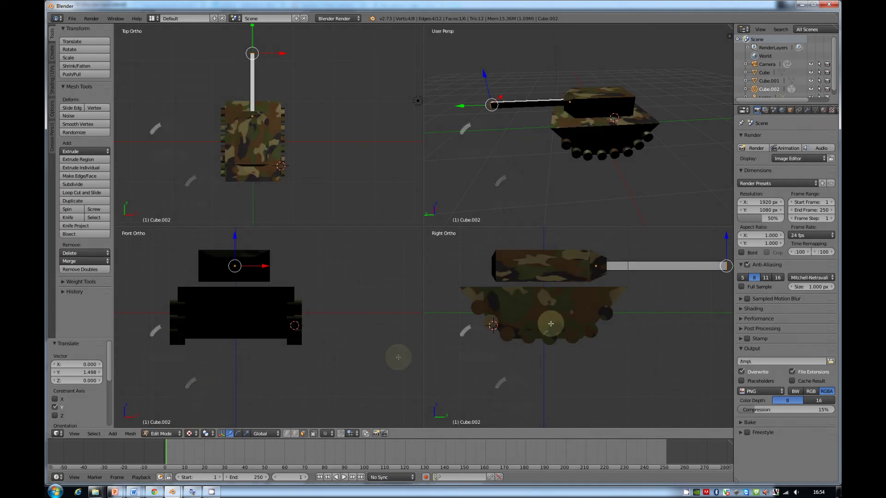
key(ctrl+alt+q)
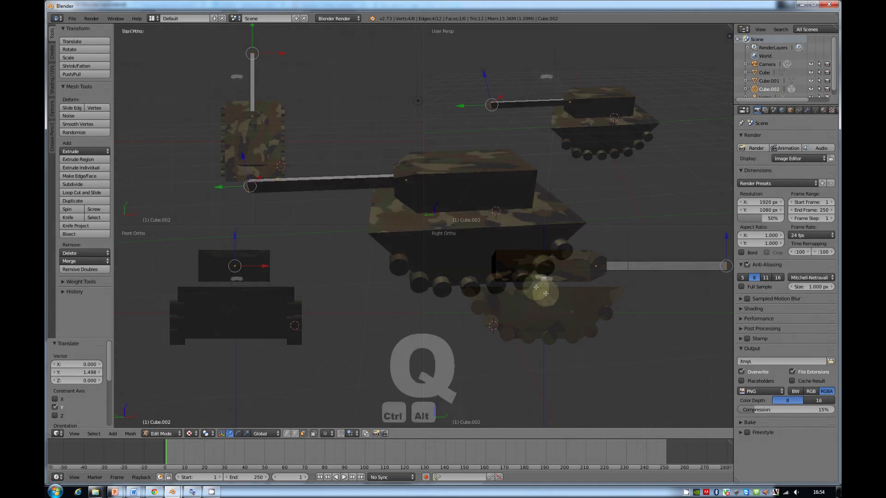
middle_drag(541, 290, 426, 185)
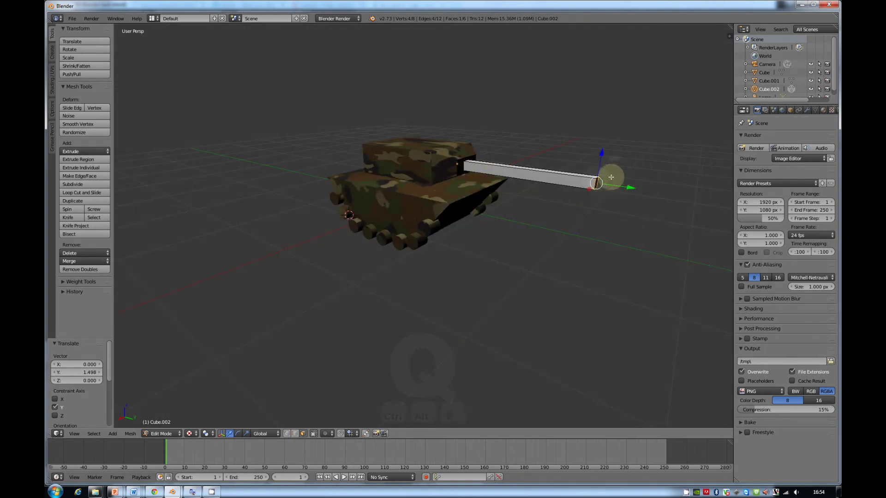
In UV Editing, Smart UV unwrap the whole barrel and assign camo.jpg to it.
click(151, 18)
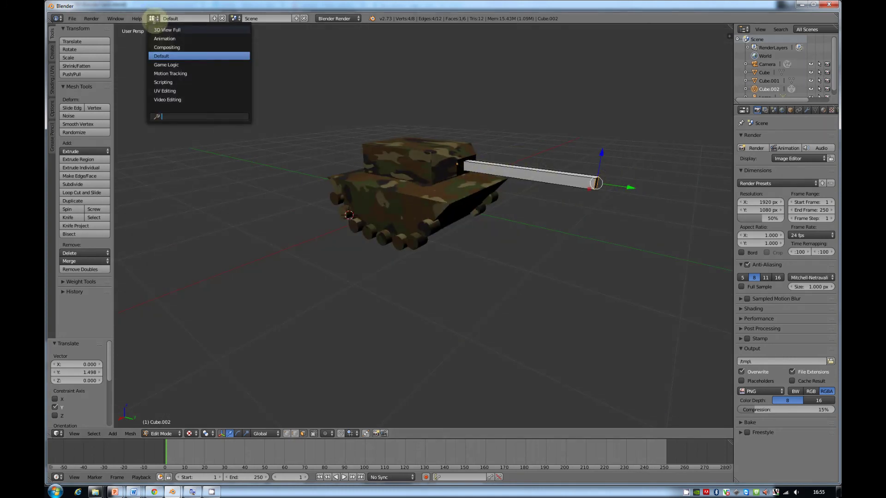
click(165, 91)
key(a)
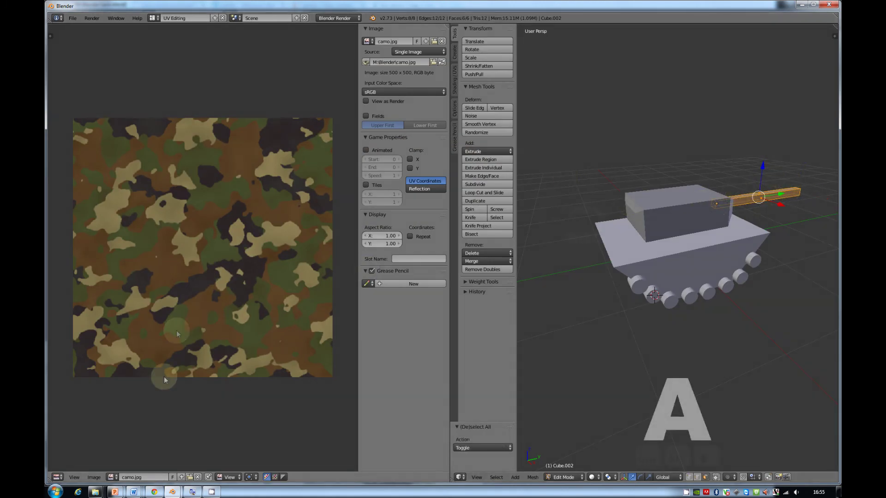
key(u)
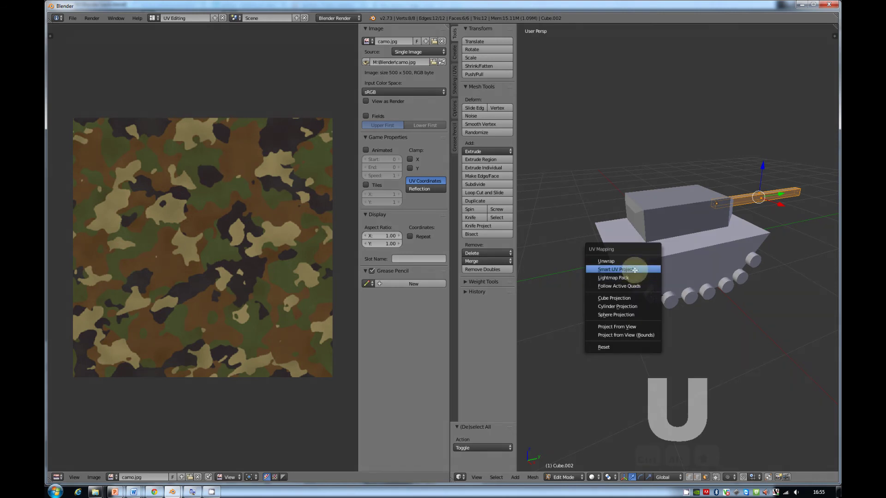
click(635, 270)
click(647, 323)
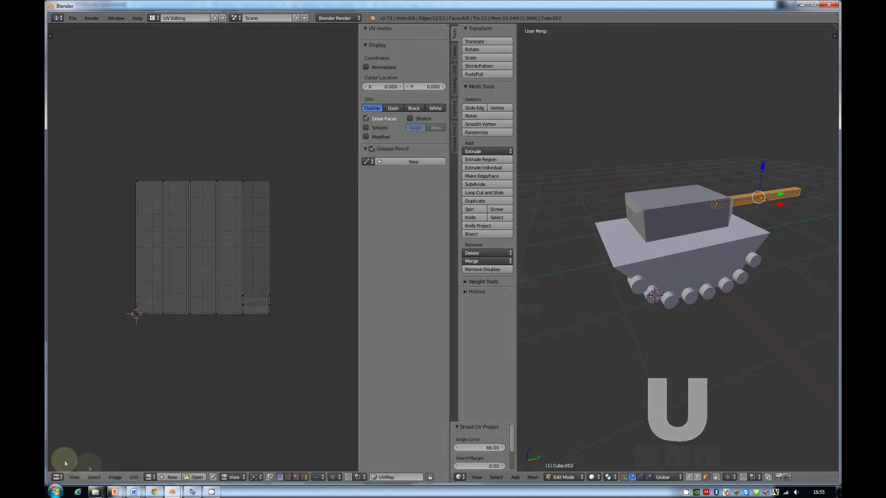
click(149, 477)
click(169, 388)
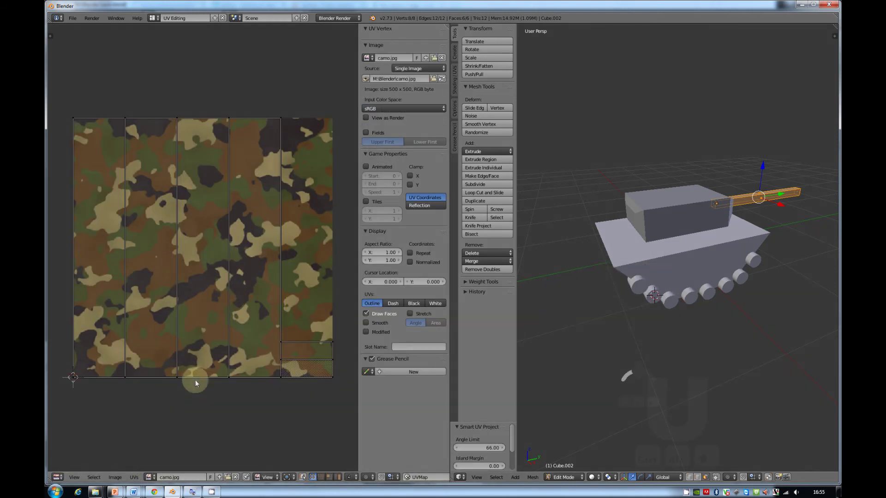
click(153, 18)
Back in the Default layout and Object Mode, move the hull to confirm it moves separately.
click(168, 55)
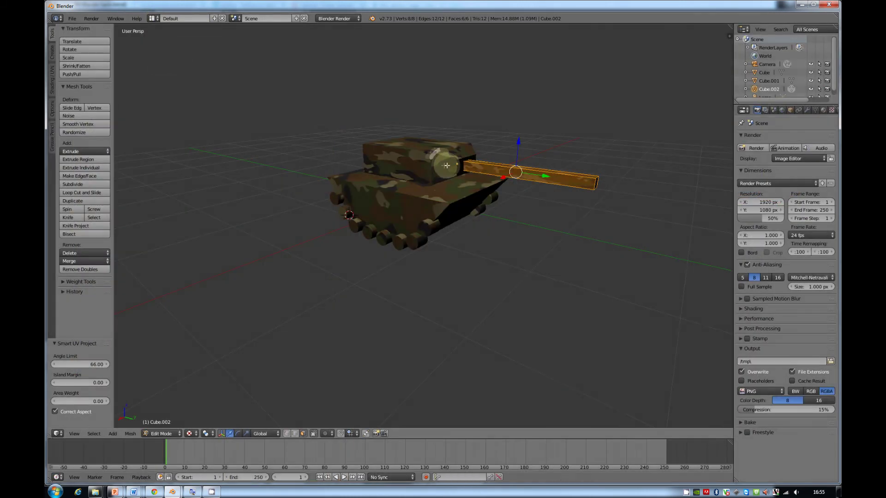
middle_drag(447, 165, 447, 196)
key(Tab)
right_click(392, 183)
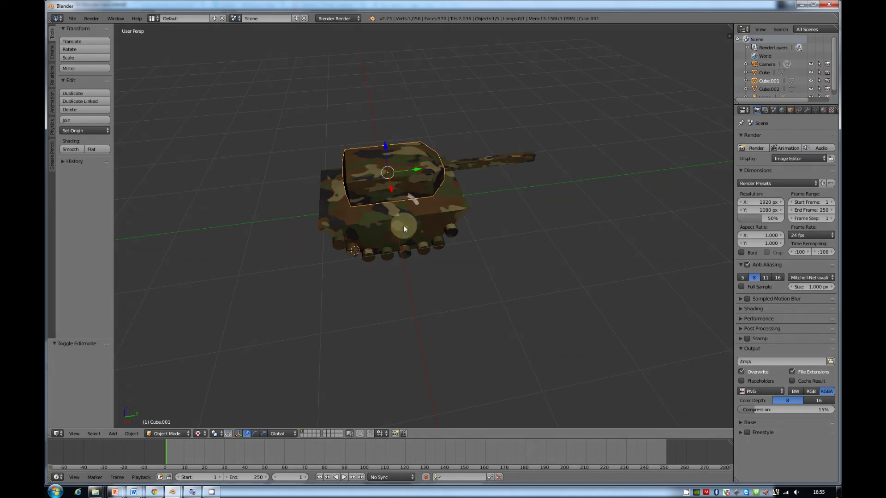
right_click(454, 166)
right_click(404, 171)
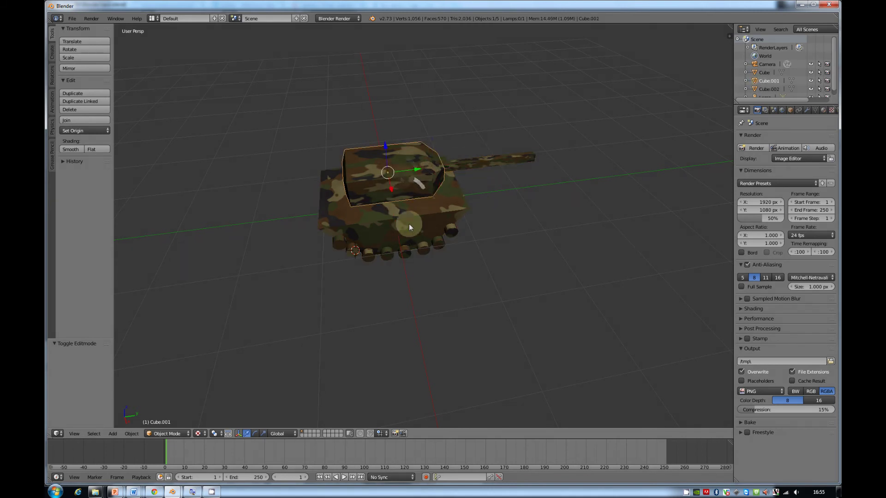
right_click(408, 222)
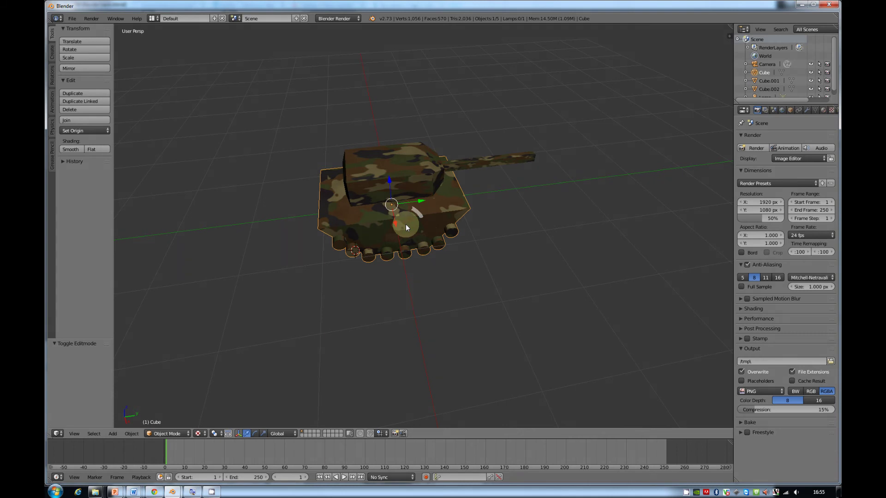
key(g)
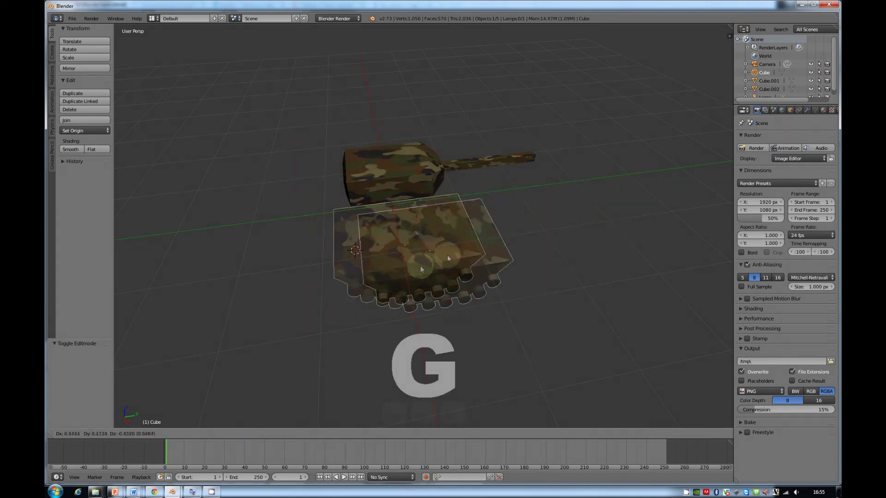
click(397, 217)
Test rotating the turret around Z, then cancel the rotation.
shift+right_click(388, 169)
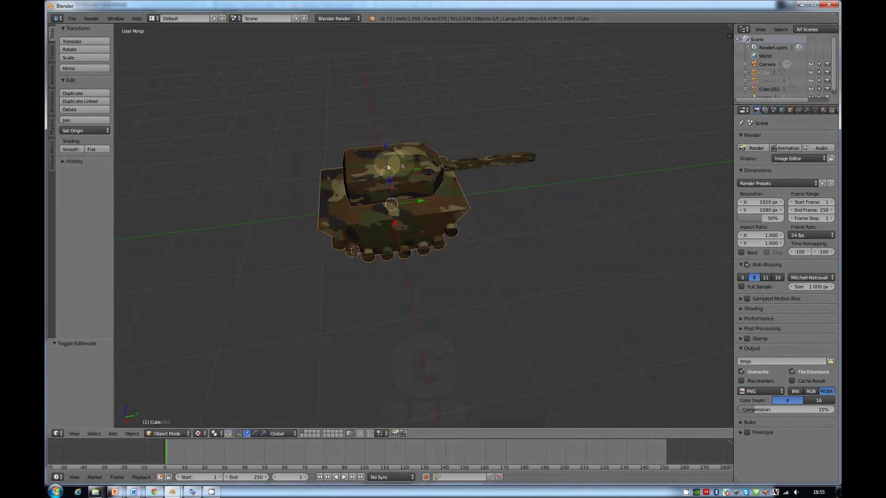
right_click(468, 167)
right_click(398, 183)
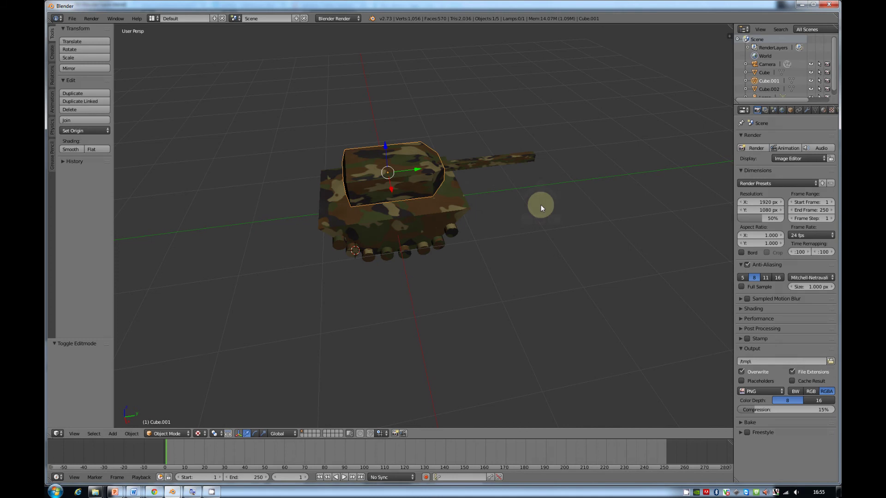
key(r)
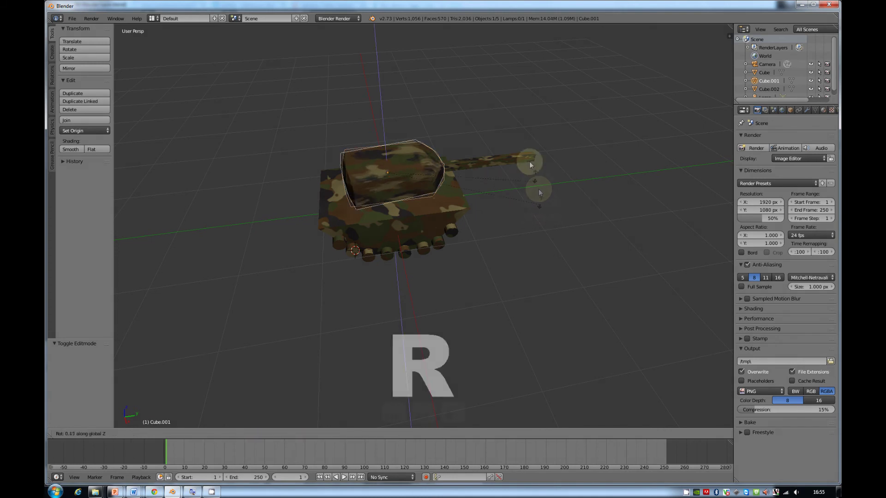
key(z)
right_click(503, 179)
Rotate the barrel around X, then drag the hull out from under turret and barrel.
right_click(495, 162)
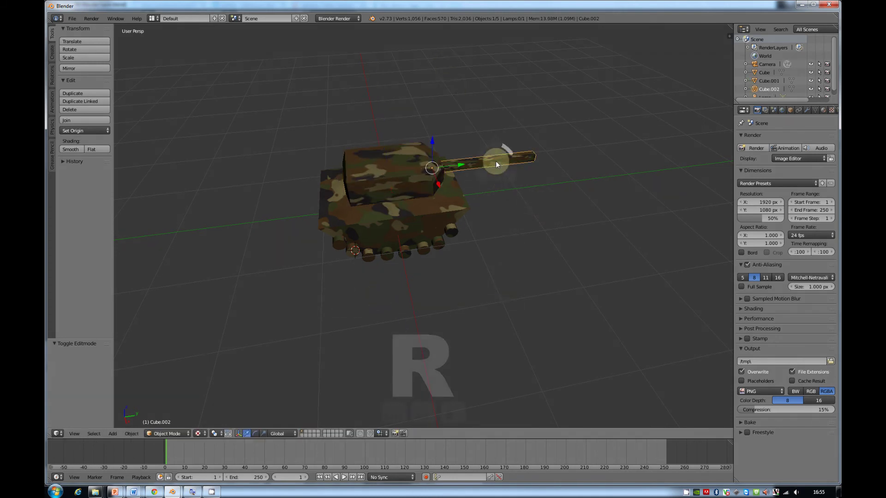
key(r)
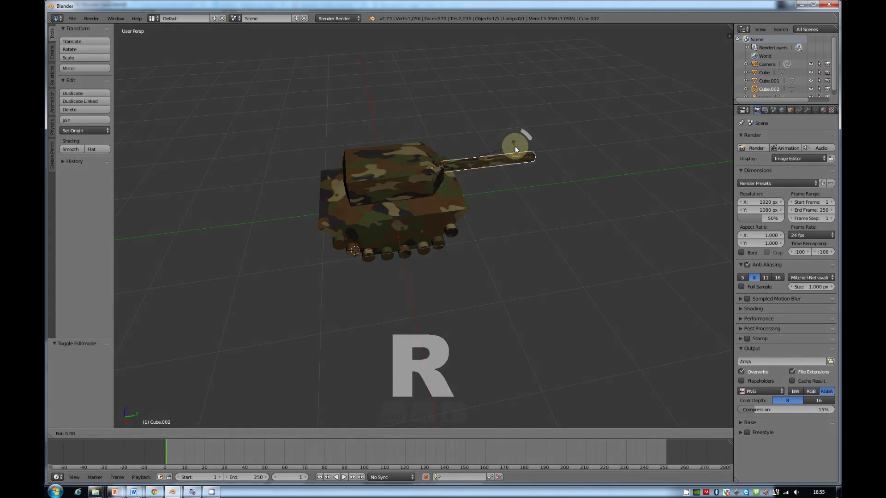
key(x)
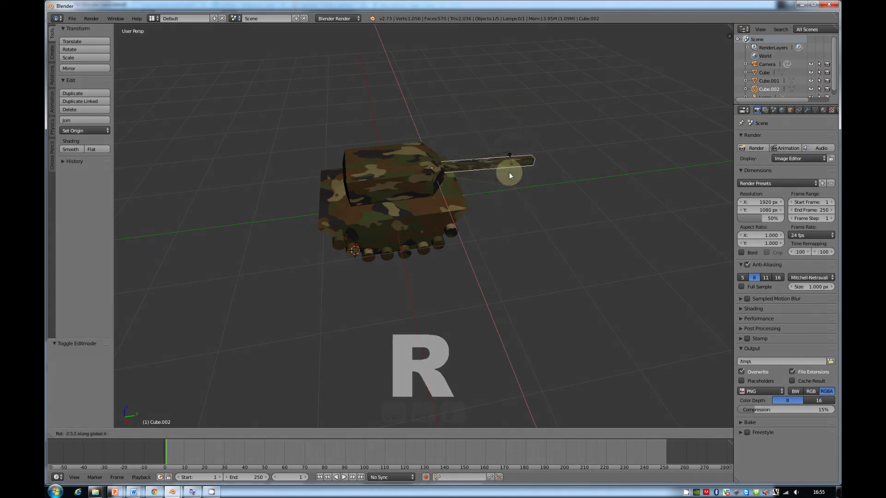
click(509, 172)
right_click(381, 220)
key(g)
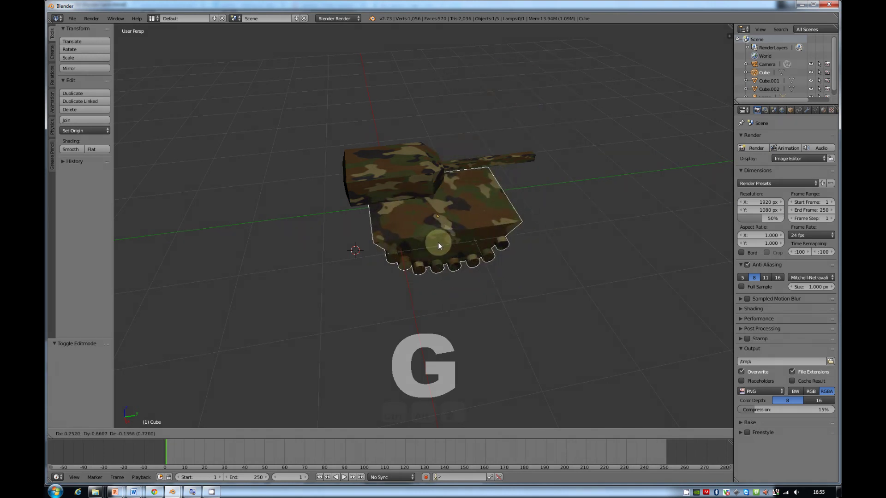
Cancel the hull move and parent the turret to the hull with Ctrl+P > Object.
right_click(439, 243)
right_click(392, 165)
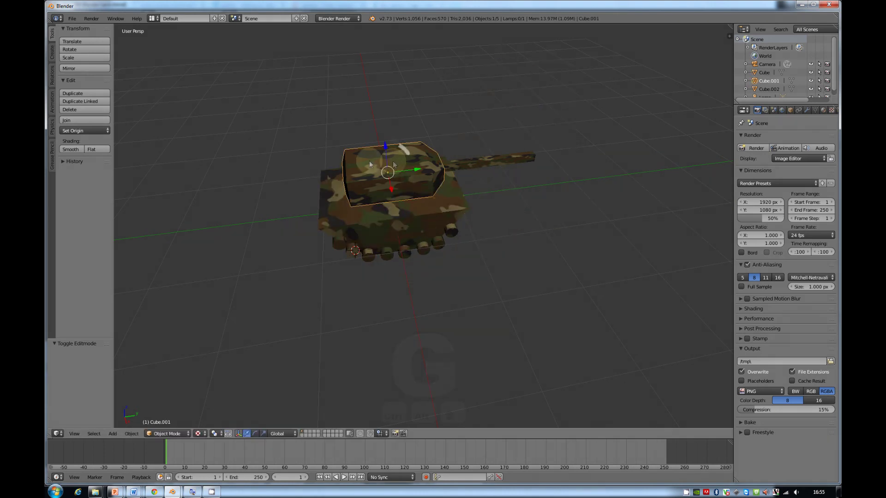
right_click(420, 159)
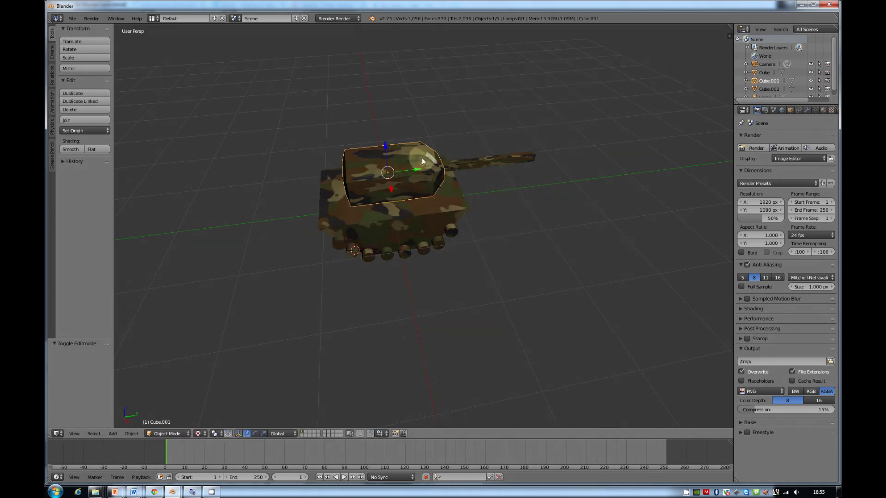
shift+right_click(417, 225)
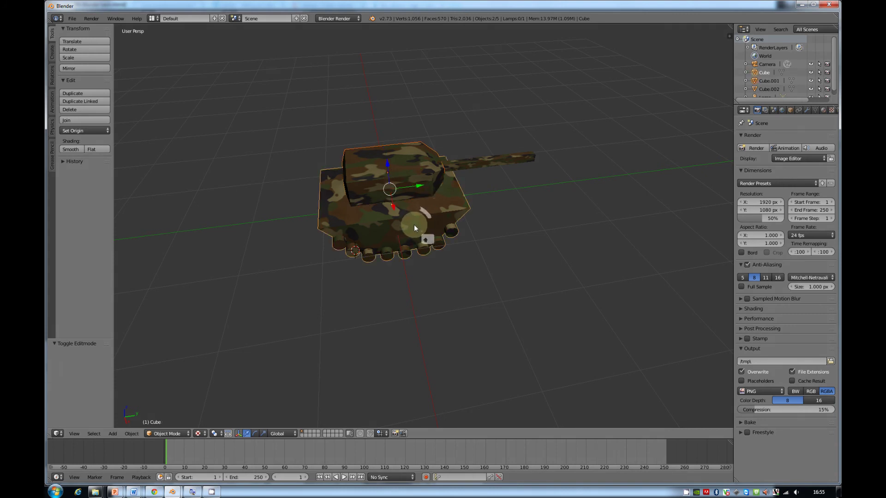
key(ctrl+p)
click(400, 227)
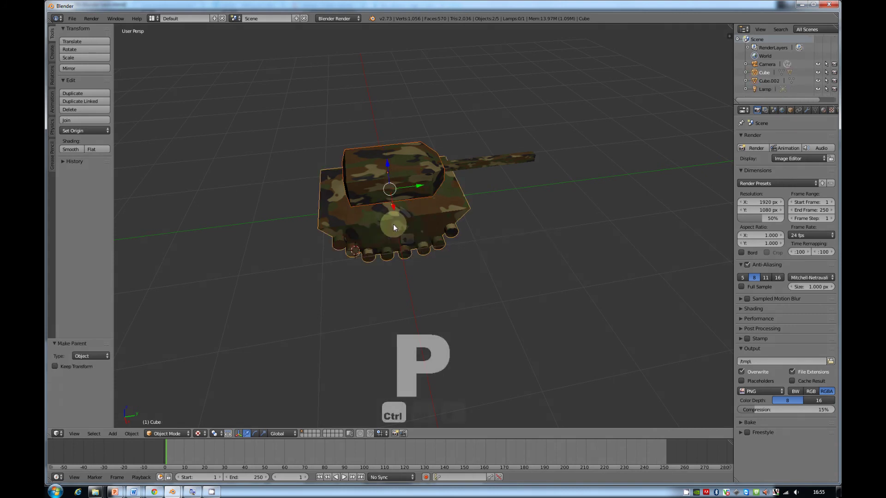
Test-move the tank by its hull, then select the barrel for parenting to the turret.
right_click(406, 222)
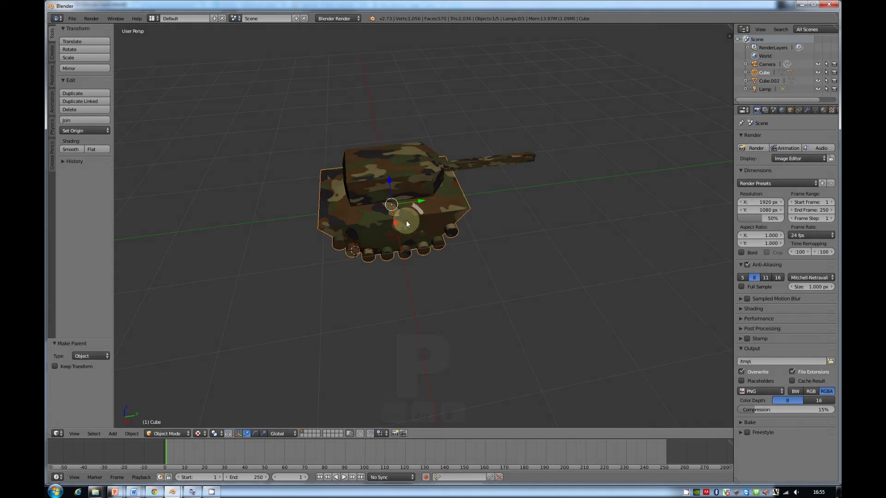
key(g)
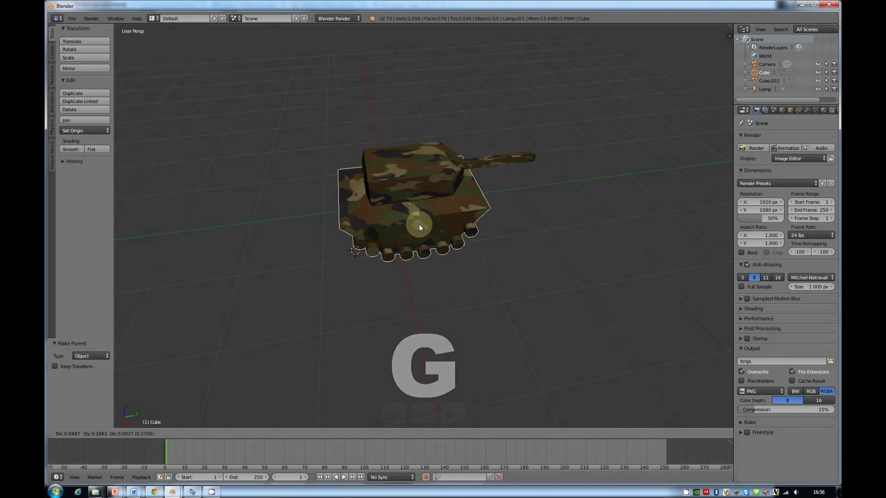
right_click(419, 224)
right_click(471, 167)
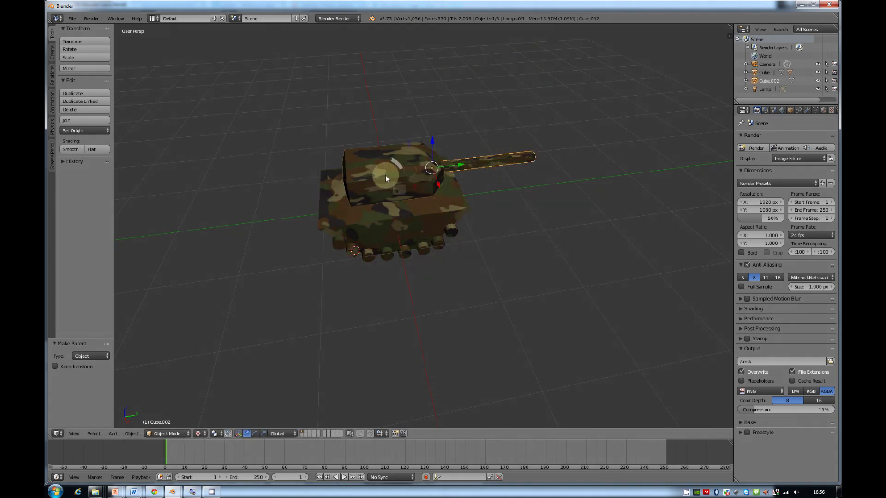
key(ctrl+p)
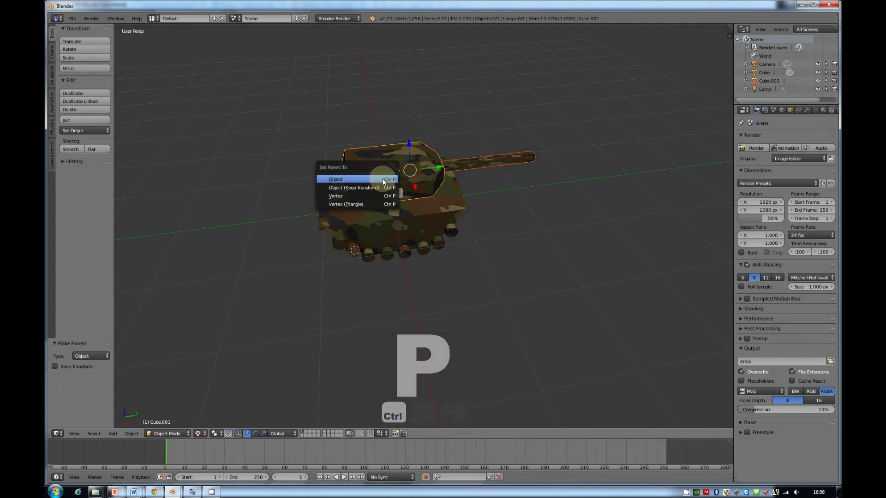
Make the turret the barrel's parent and test-move the whole tank by its hull.
click(379, 179)
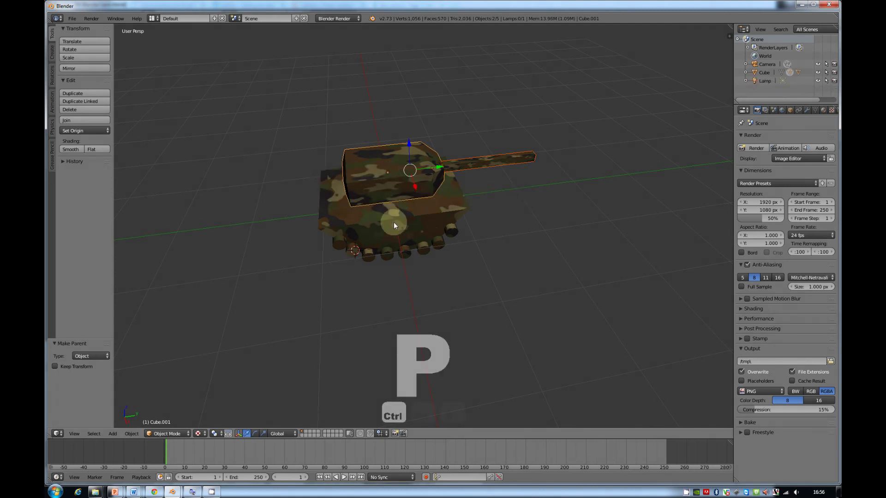
key(g)
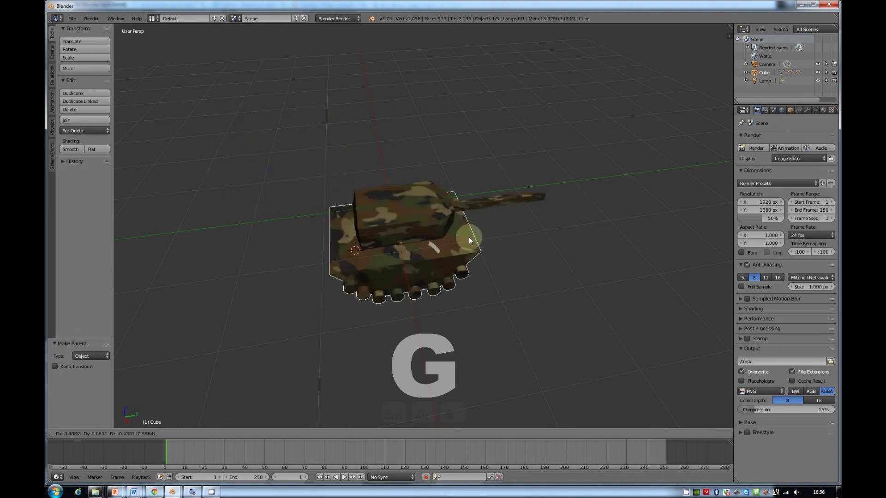
right_click(463, 222)
Rotate the turret about Z and tilt the barrel about X to verify the hierarchy.
right_click(420, 186)
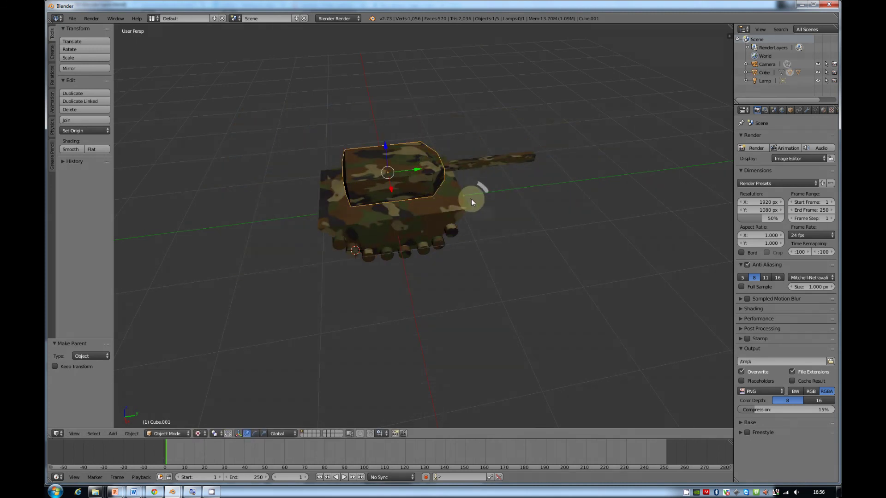
key(r)
key(z)
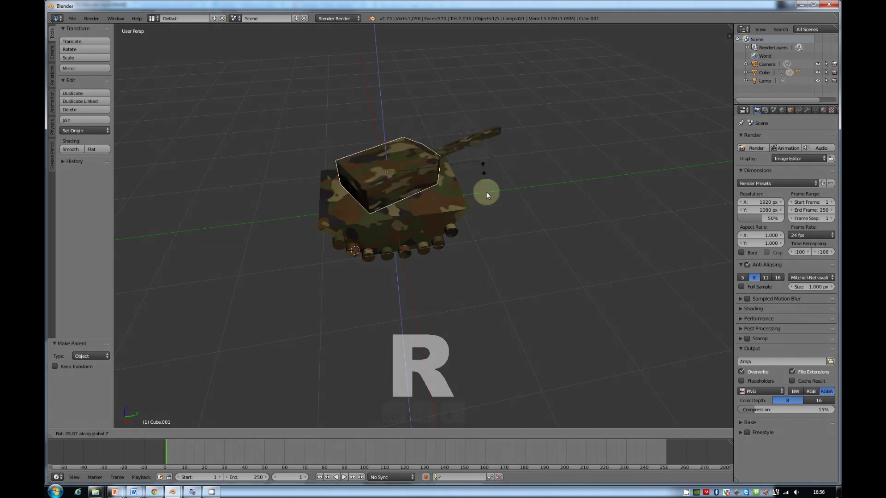
click(445, 159)
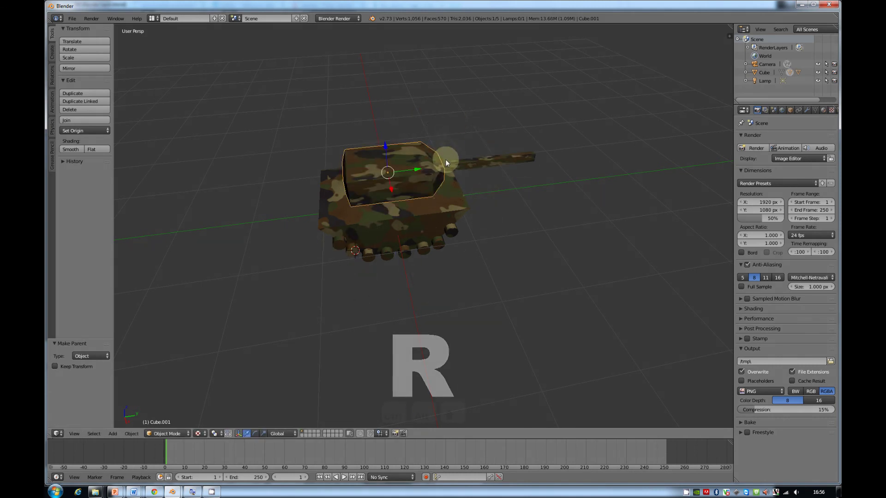
right_click(493, 160)
key(r)
key(x)
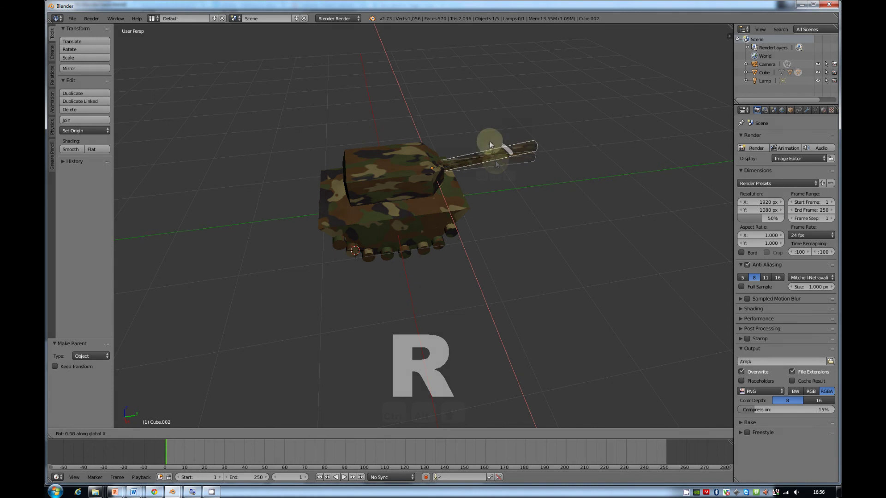
click(473, 217)
middle_drag(473, 217, 474, 190)
Switch to the tank.blend game file, view the tank from above, and start the game.
key(alt+Tab)
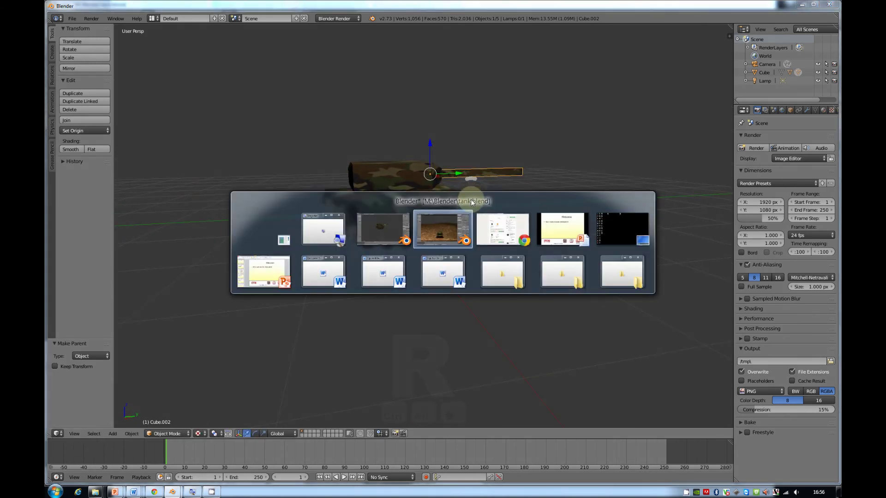
middle_drag(427, 312, 521, 297)
key(p)
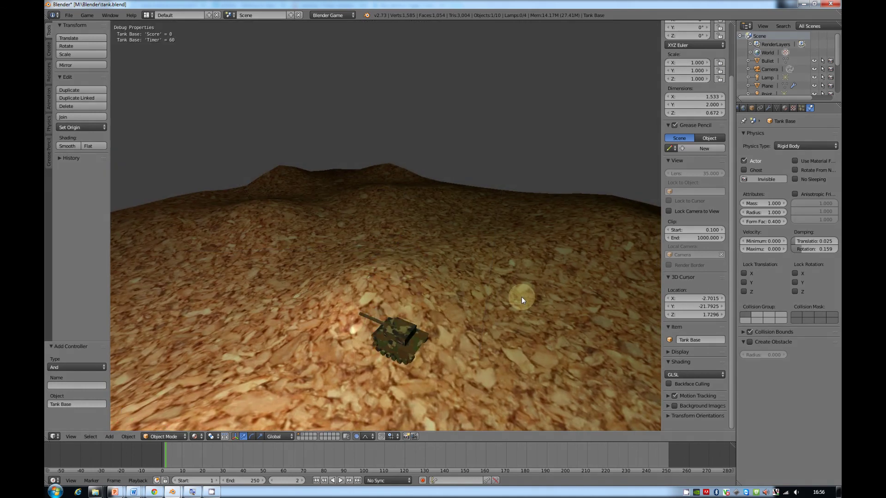